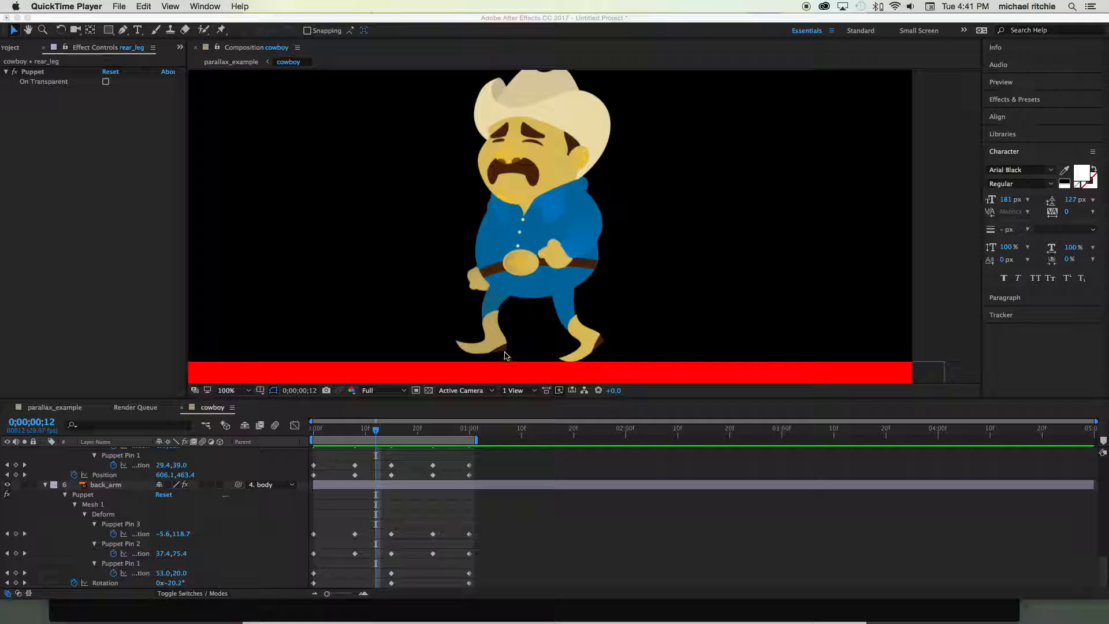
- With the current time at frame 12, select Puppet Pin 4 of the rear_leg layer to expose the leg's pins
click(376, 431)
drag(377, 430, 377, 431)
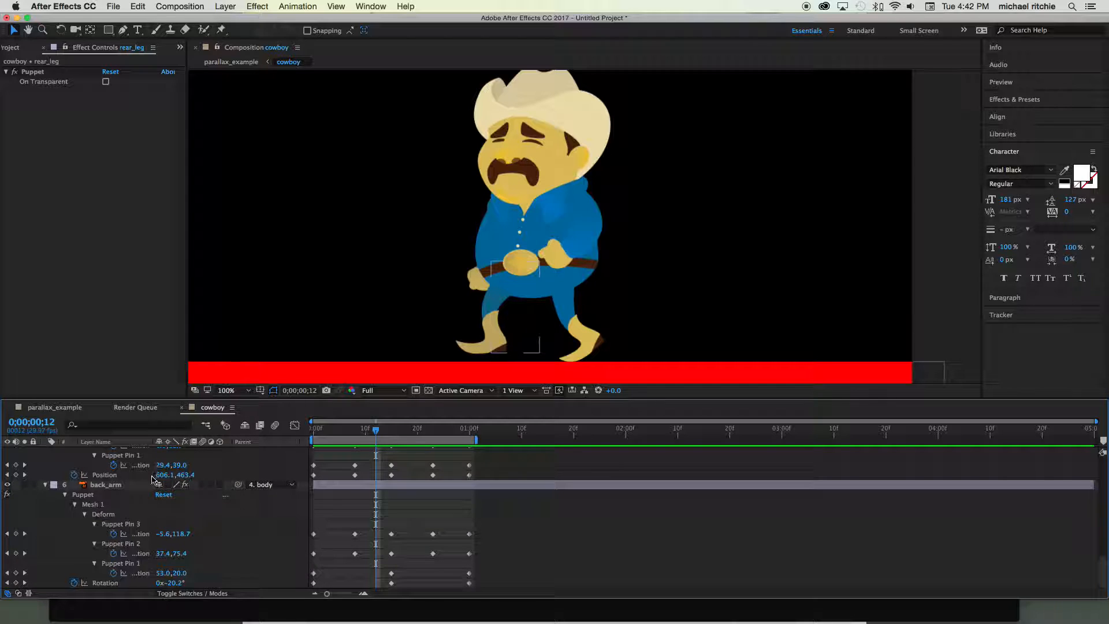
scroll(153, 477, up, 3)
scroll(153, 479, down, 3)
click(113, 487)
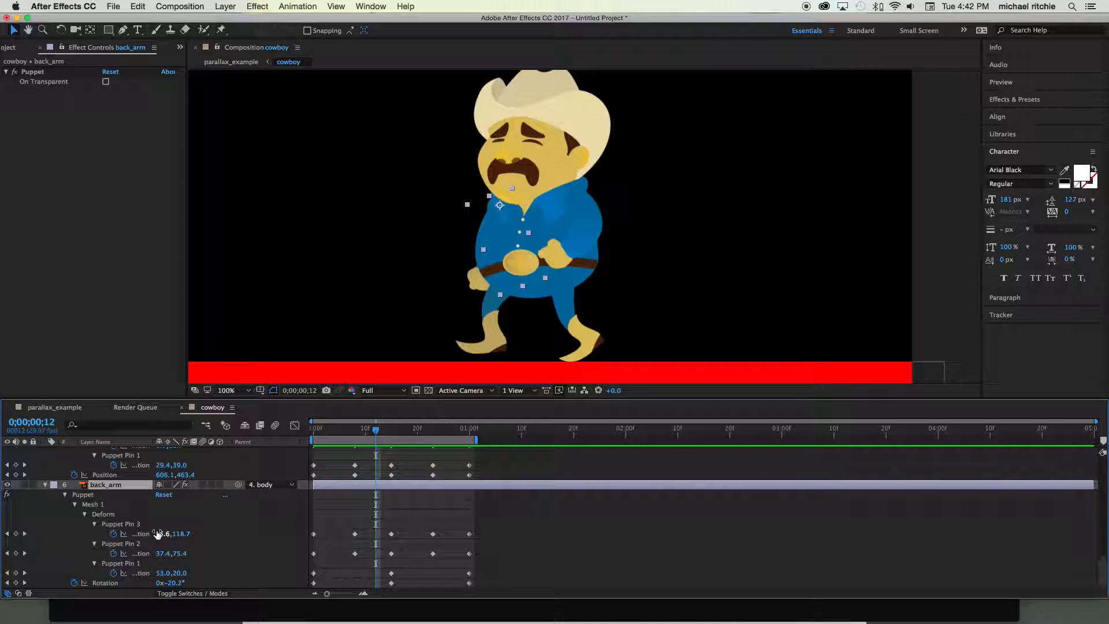
scroll(145, 520, up, 4)
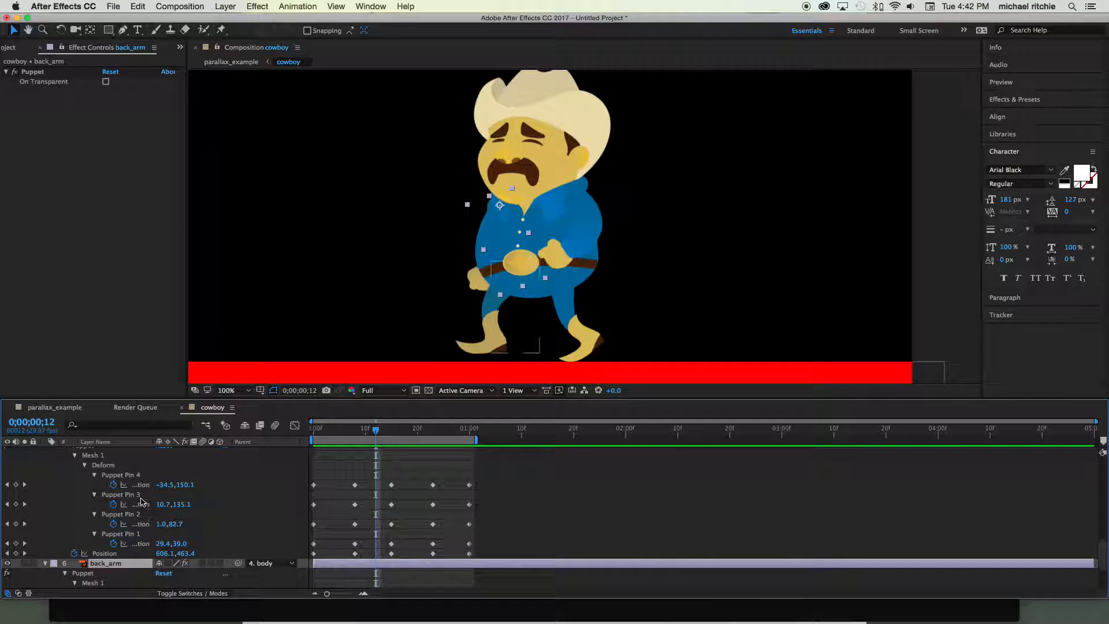
click(133, 476)
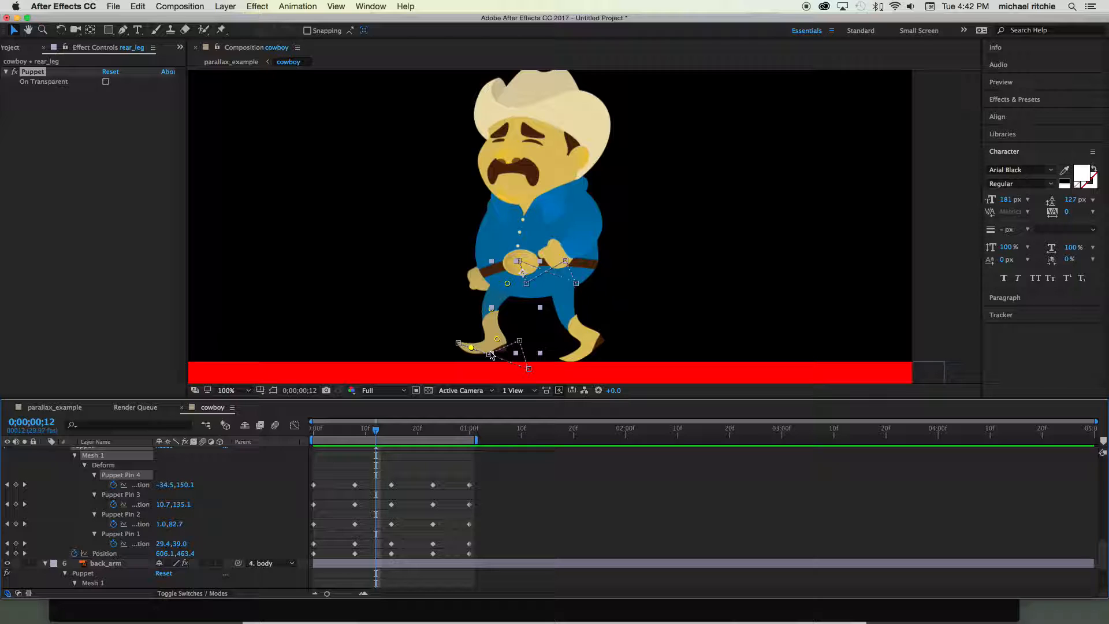
- Switch to Chrome to examine the contact pose in the walk-cycle reference image, and return to After Effects
key(super+Tab)
key(super+Tab)
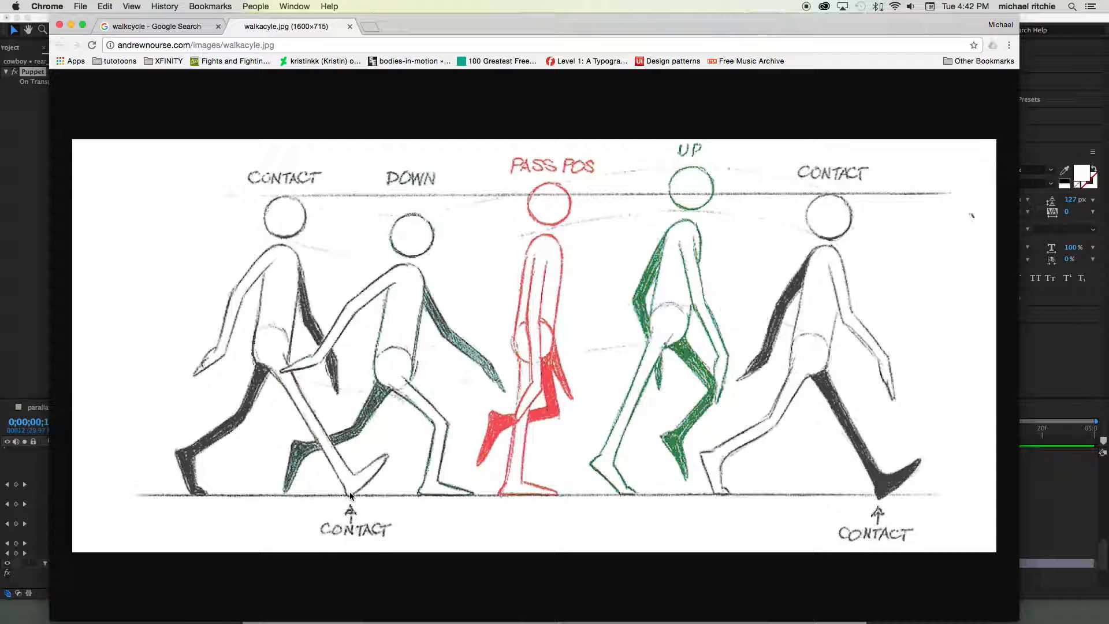
key(super+Tab)
key(super+Tab)
key(super+shift+Tab)
key(super+Tab)
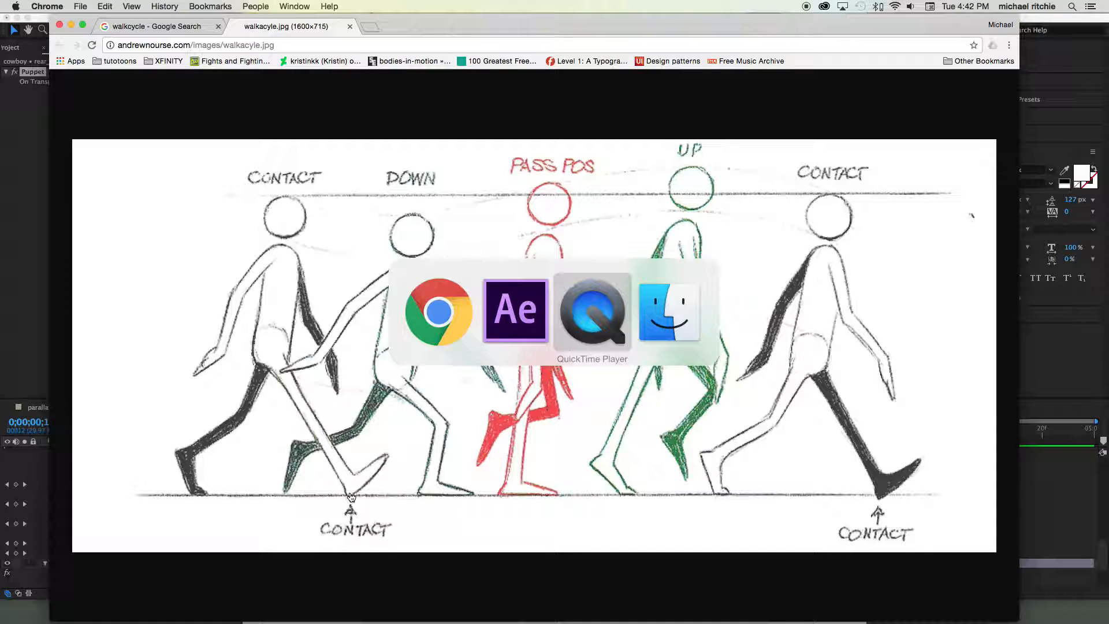
key(super+shift+Tab)
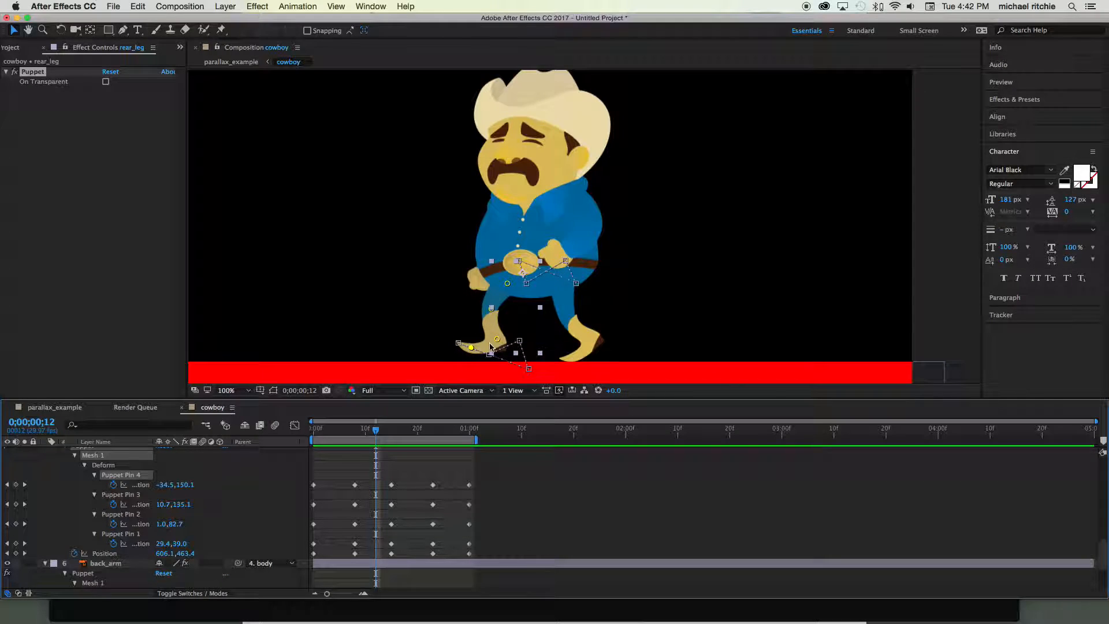
- At frame 12, pose the rear leg with its heel planted and toe raised, placing Pin 4 about -94, 124 and Pin 3 about -47, 156
drag(498, 341, 477, 352)
click(449, 327)
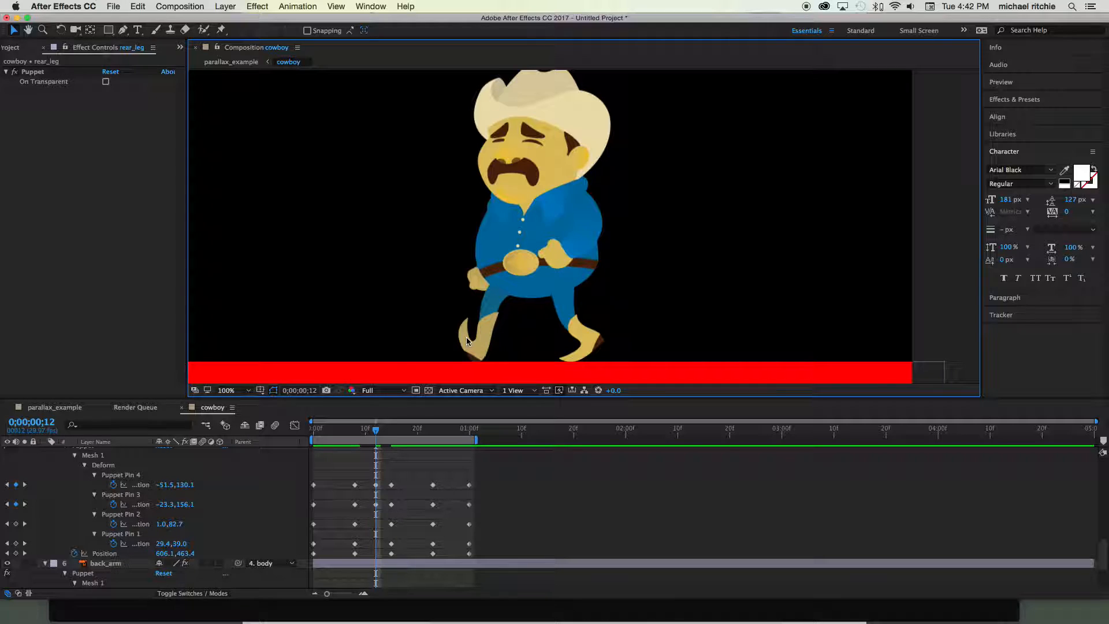
click(117, 476)
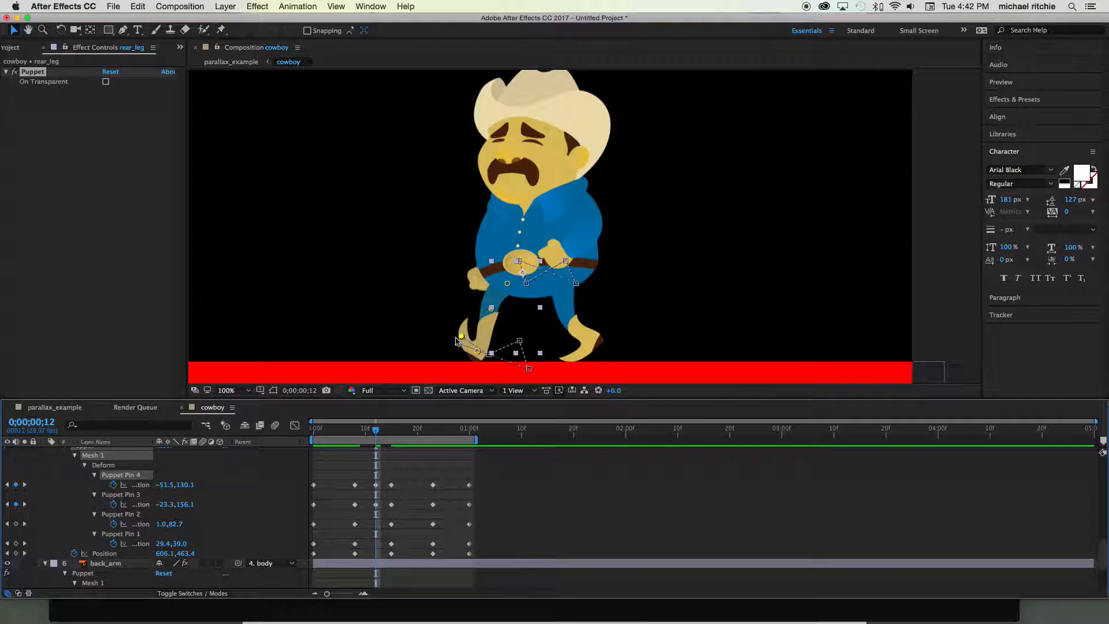
mouse_move(461, 339)
mouse_down()
mouse_move(445, 324)
mouse_move(464, 353)
mouse_up()
drag(492, 307, 506, 282)
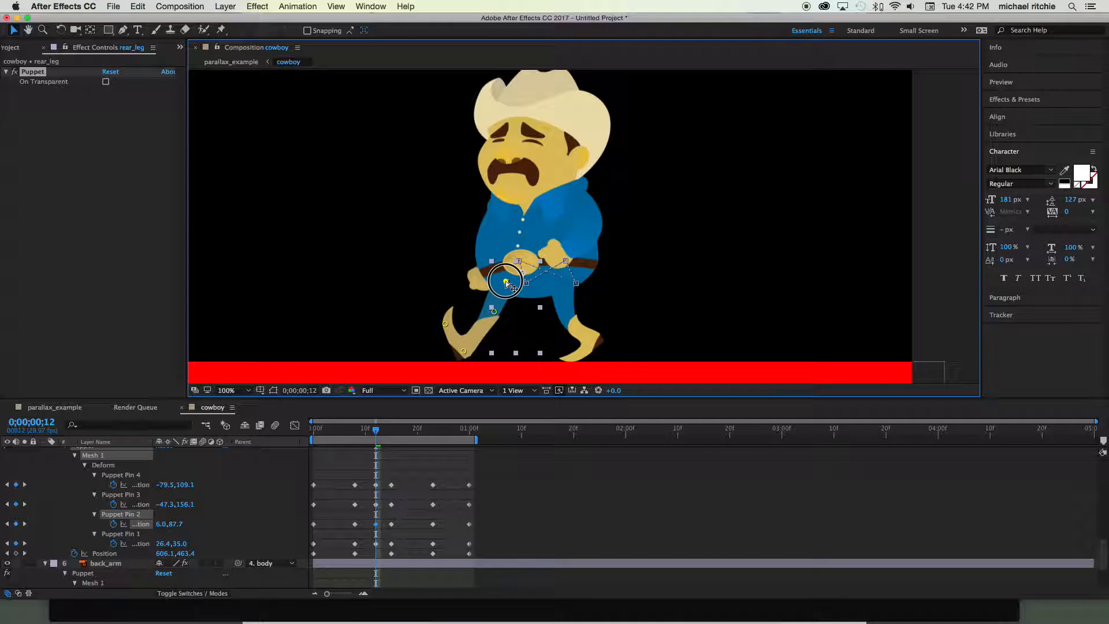
drag(445, 323, 436, 333)
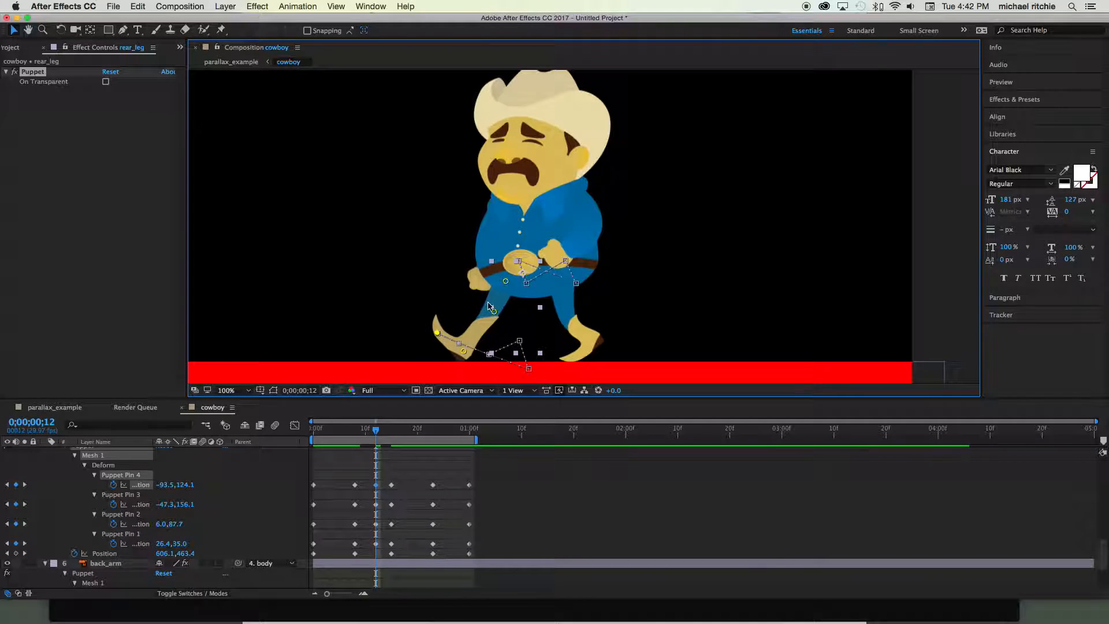
drag(494, 314, 491, 312)
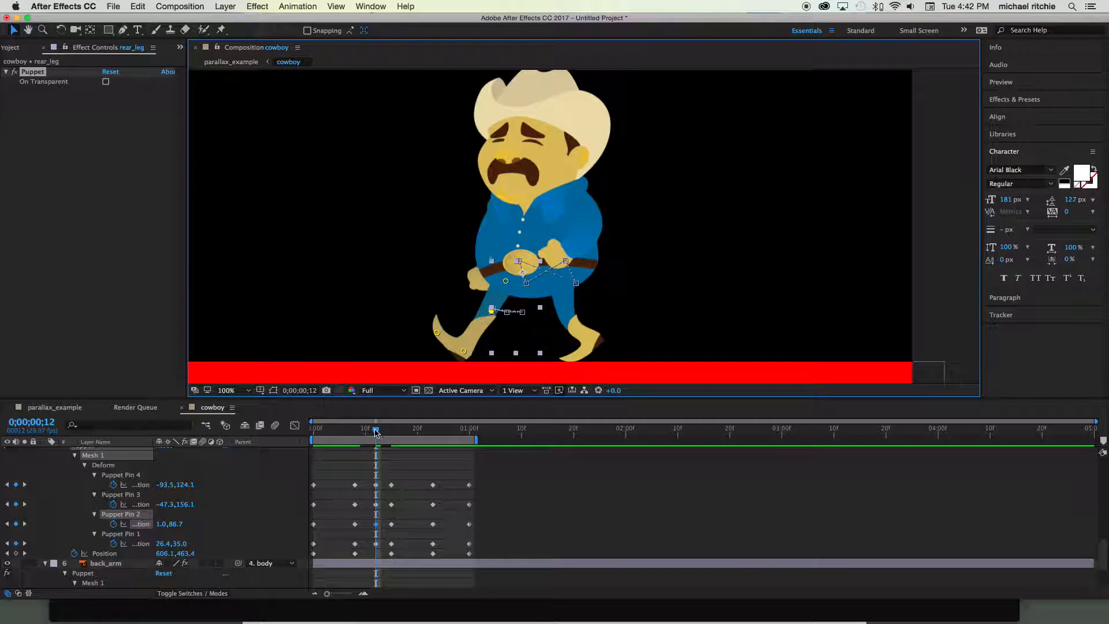
- Compare the rear leg's pose at frame 12 with the contact drawing in the Chrome walk-cycle reference, ending back in After Effects
key(super+Tab)
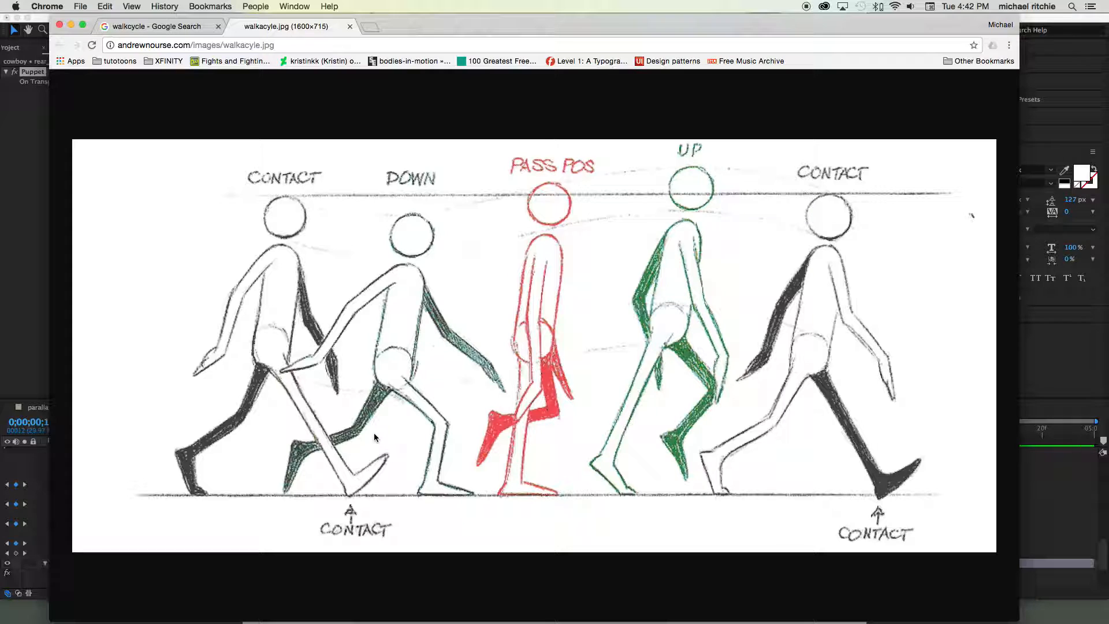
key(super+Tab)
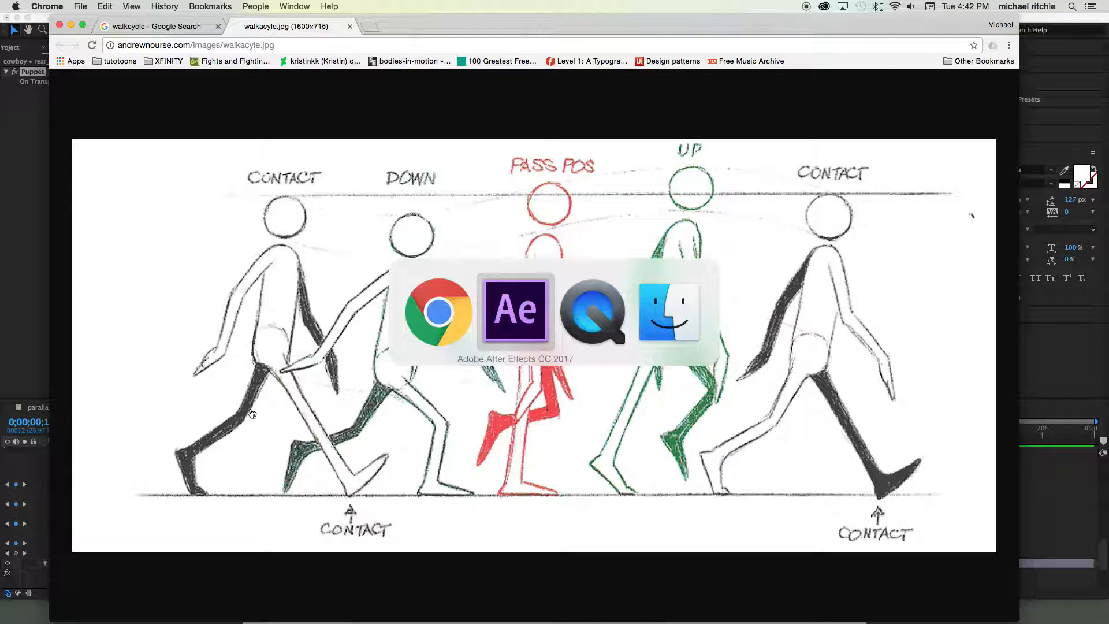
key(super+Tab)
key(super+shift+Tab)
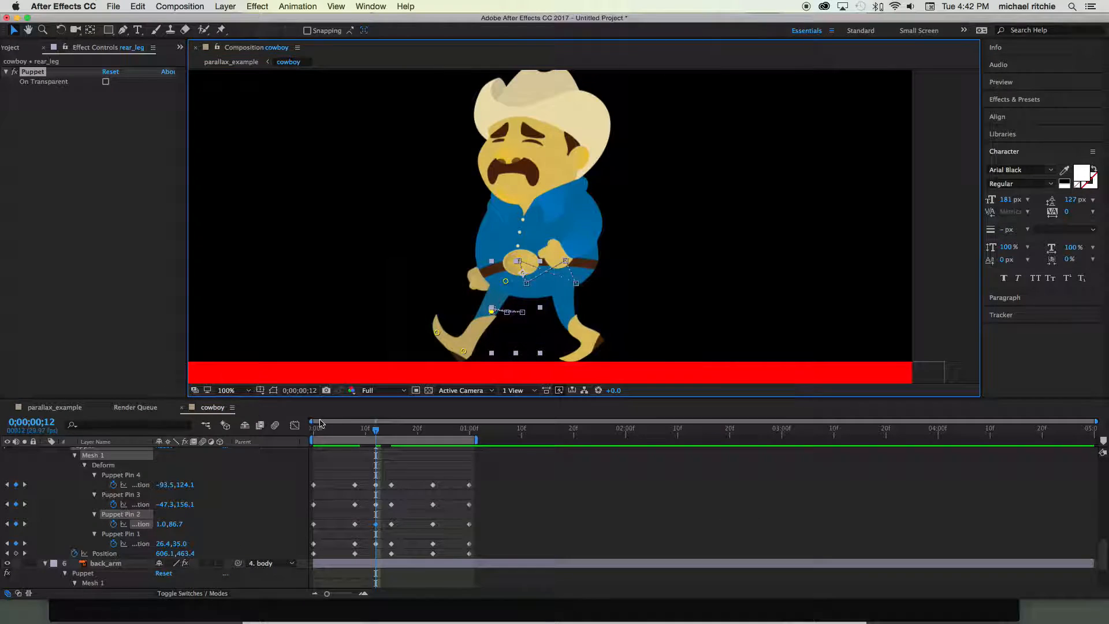
mouse_move(375, 430)
mouse_down()
mouse_move(324, 432)
mouse_move(386, 434)
mouse_move(354, 434)
mouse_move(374, 438)
mouse_up()
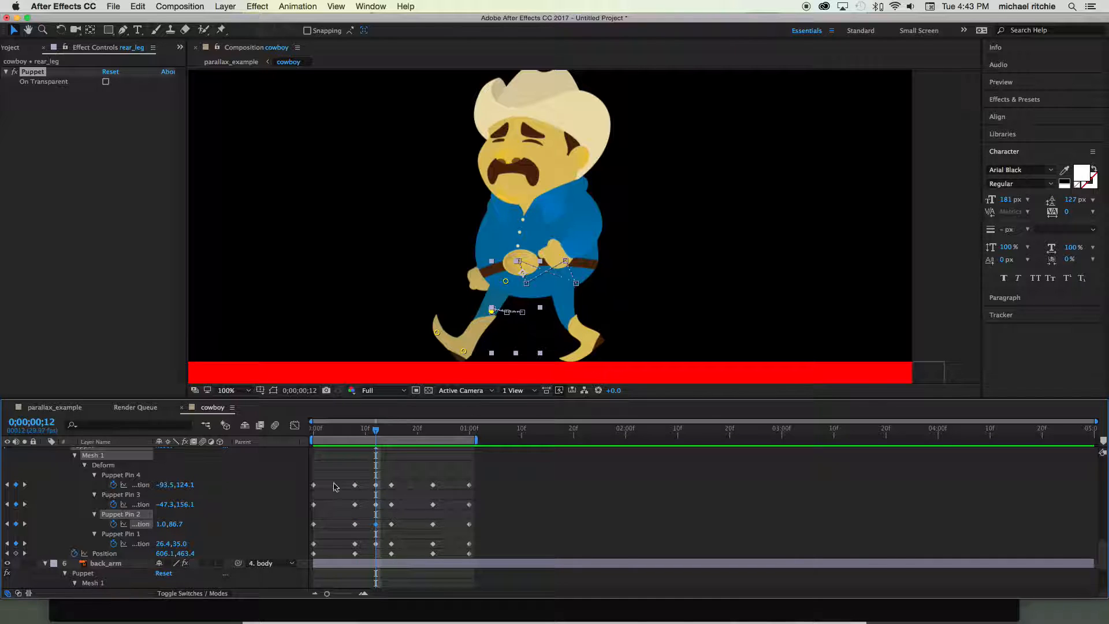
- At frame 12, reposition the front_leg layer's ankle and knee puppet pins, with Pin 3 about 33, 116, and check the motion up to frame 15
scroll(205, 535, down, 6)
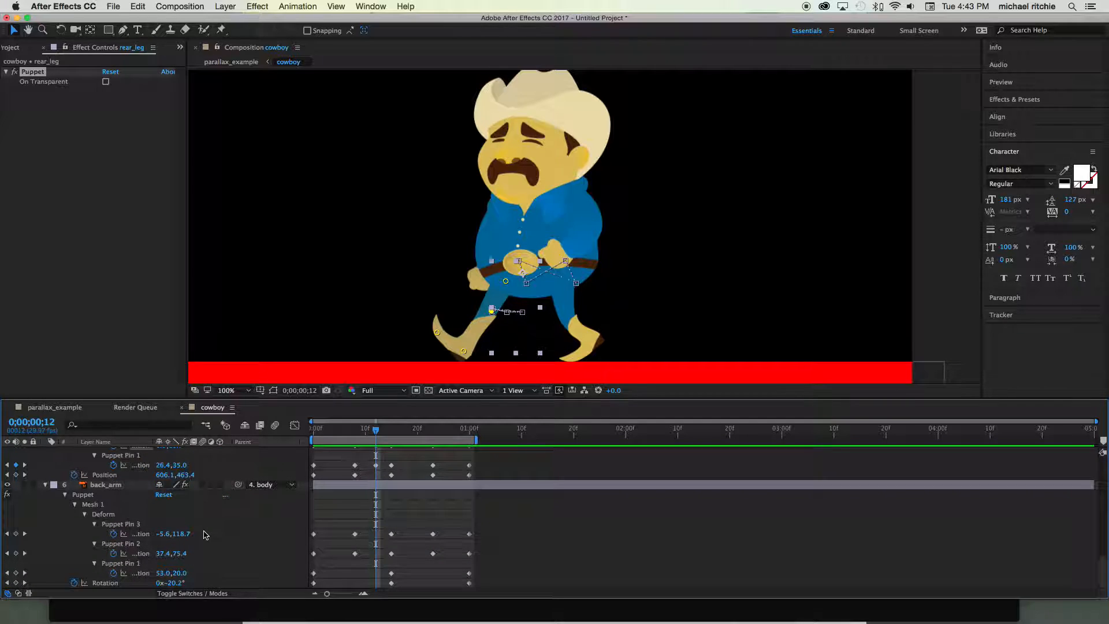
scroll(106, 508, up, 10)
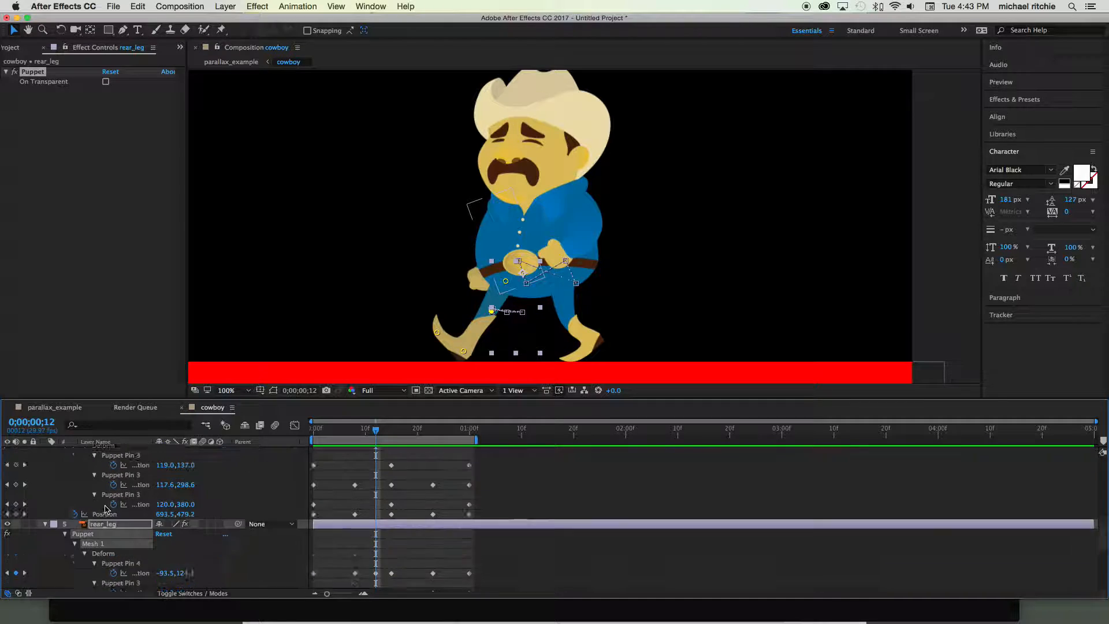
scroll(105, 508, up, 5)
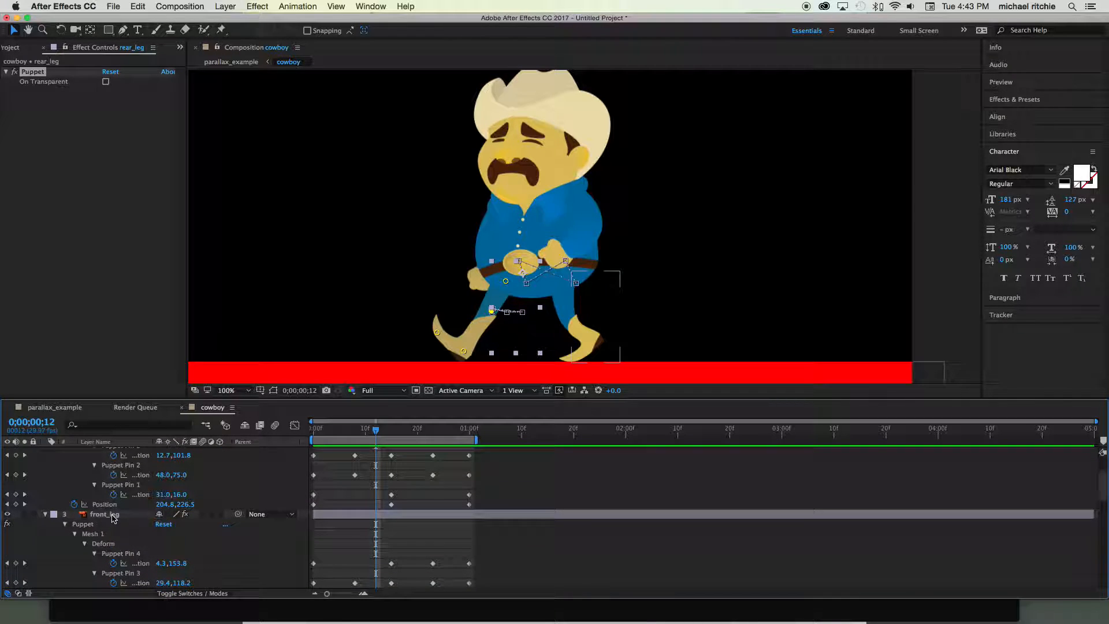
click(109, 514)
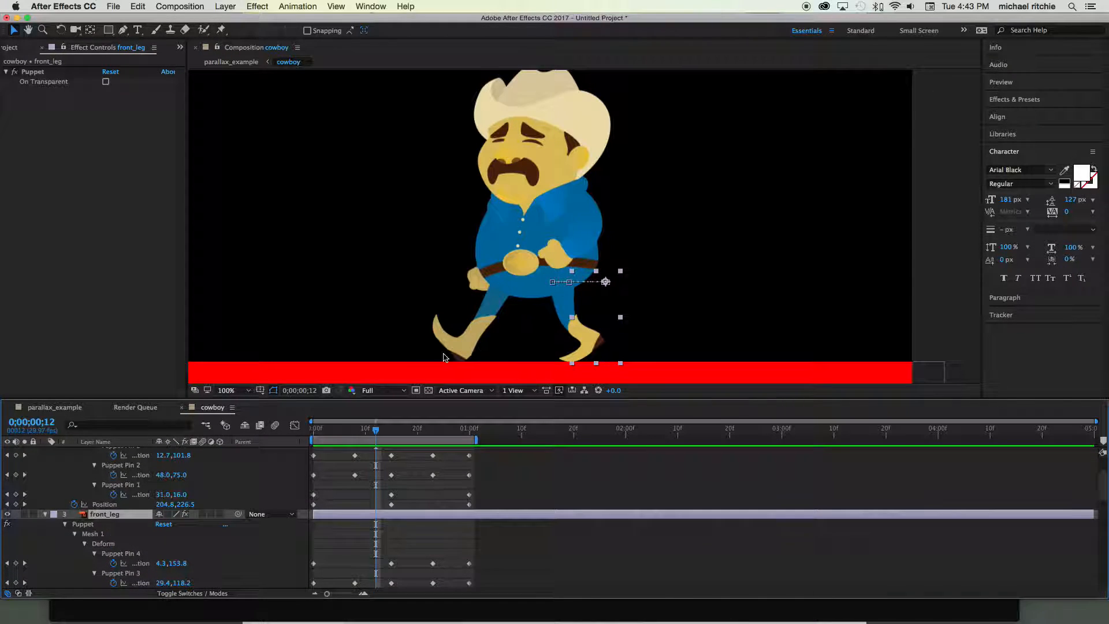
click(128, 554)
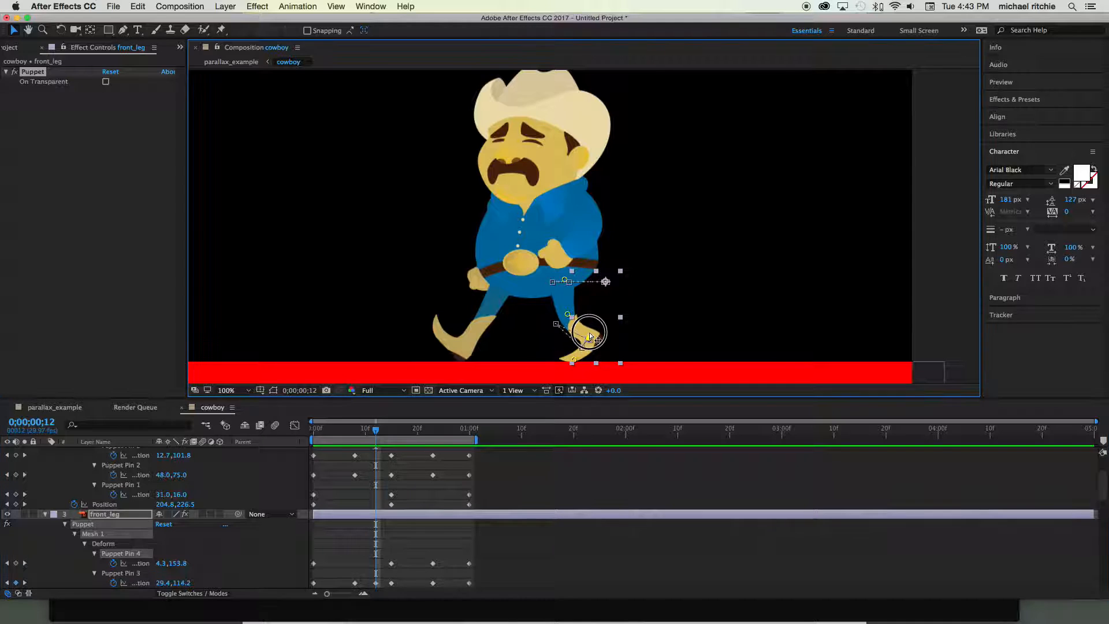
drag(590, 338, 571, 317)
mouse_move(376, 430)
mouse_down()
mouse_move(318, 430)
mouse_move(401, 431)
mouse_move(372, 432)
mouse_move(392, 435)
mouse_up()
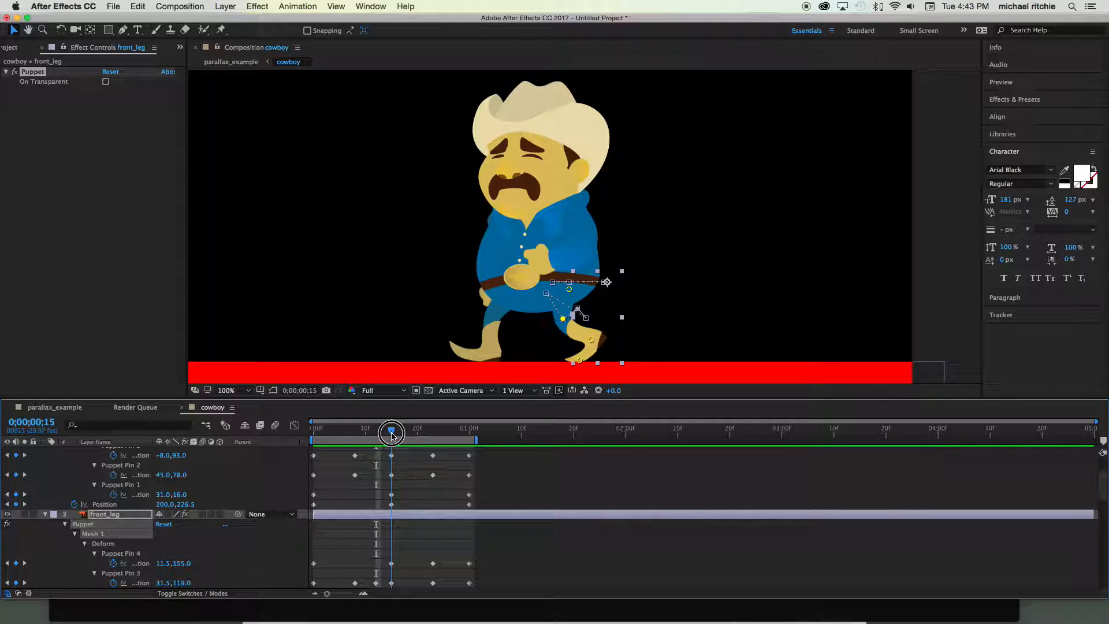
mouse_move(391, 435)
mouse_down()
mouse_move(321, 413)
mouse_move(396, 420)
mouse_move(364, 420)
mouse_move(374, 421)
mouse_up()
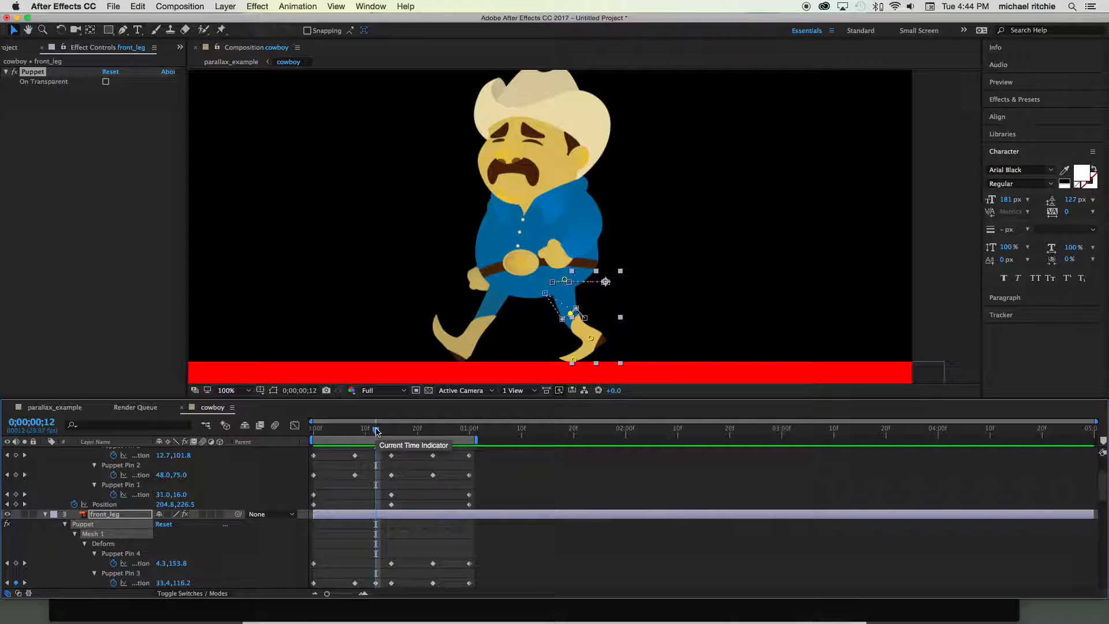
- At frame 27, pose the front leg's puppet pins with the heel reaching forward and the toe raised, and check the motion from frame 23
drag(376, 431, 456, 433)
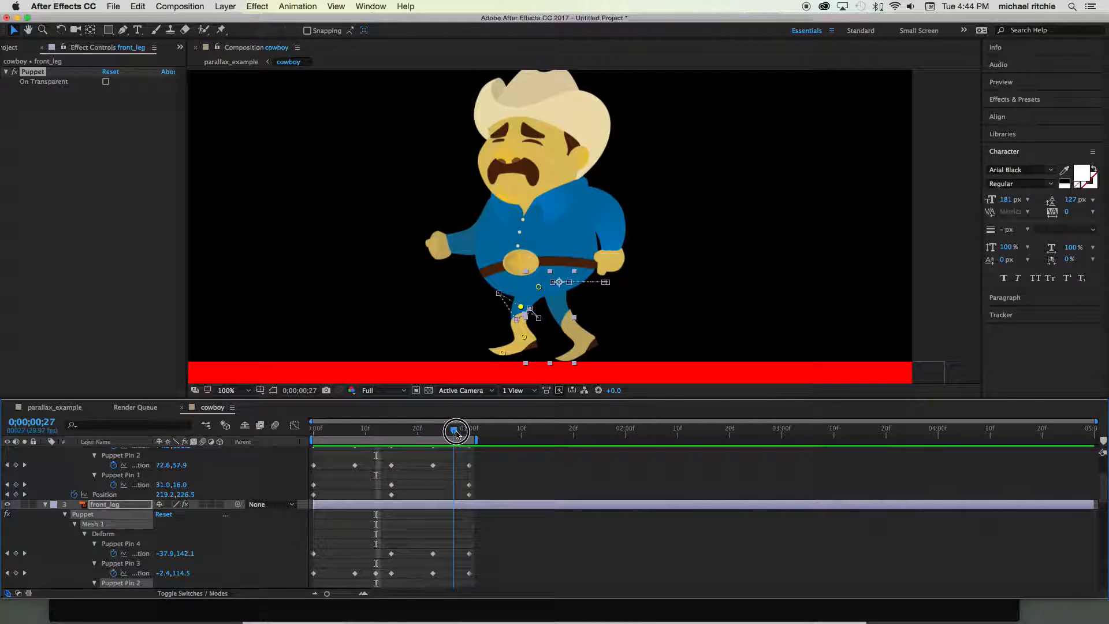
scroll(459, 479, up, 4)
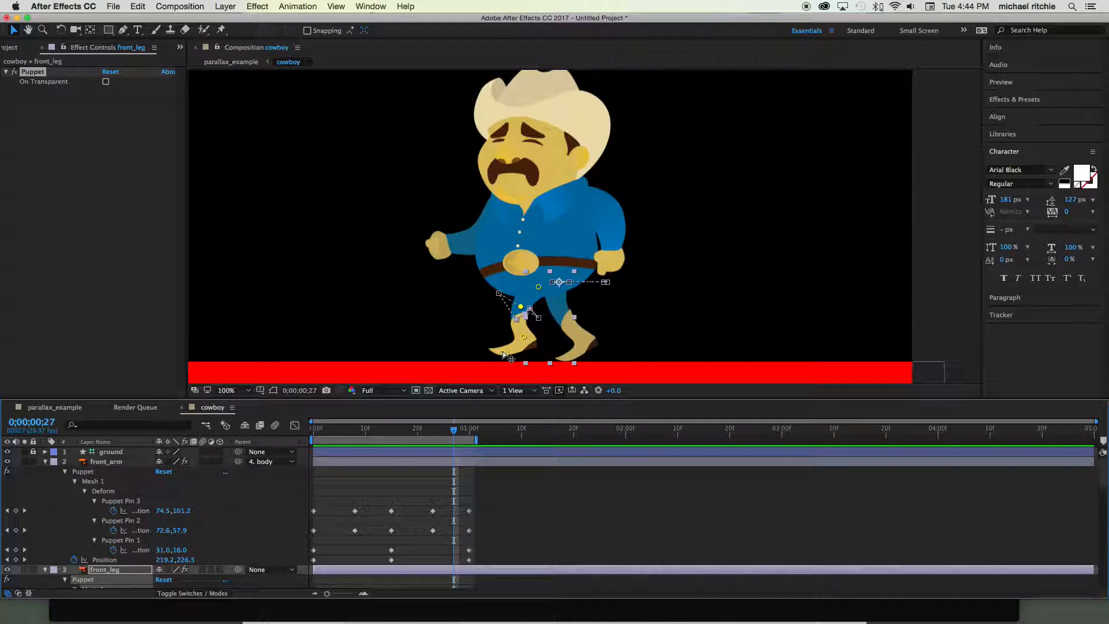
drag(503, 352, 541, 288)
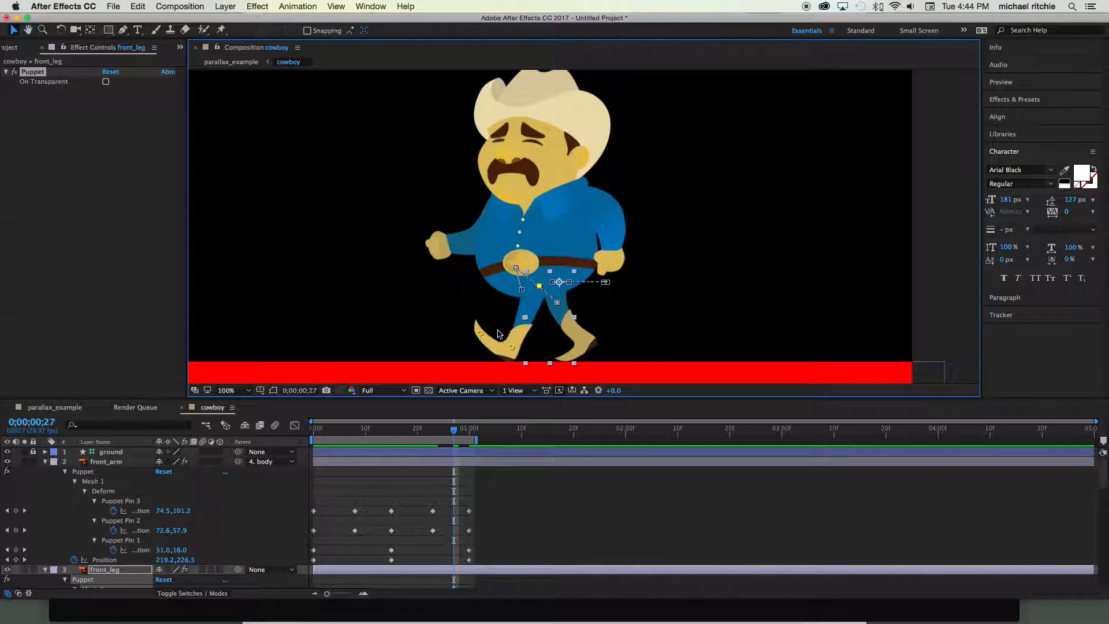
drag(484, 335, 514, 348)
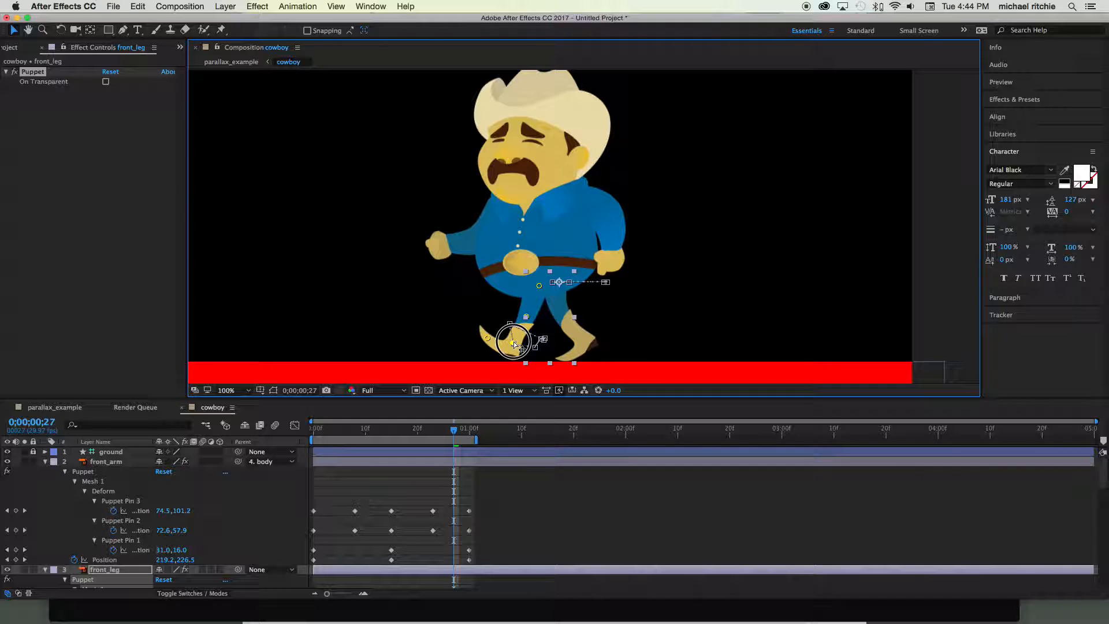
drag(526, 317, 525, 318)
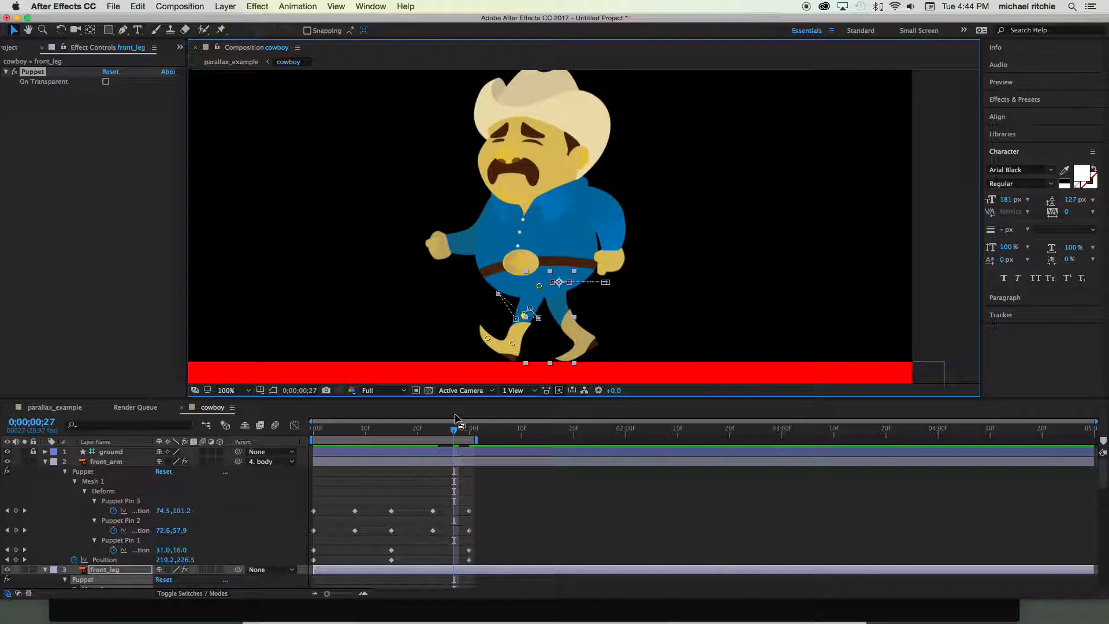
mouse_move(455, 429)
mouse_down()
mouse_move(415, 432)
mouse_move(467, 433)
mouse_move(416, 432)
mouse_move(435, 433)
mouse_up()
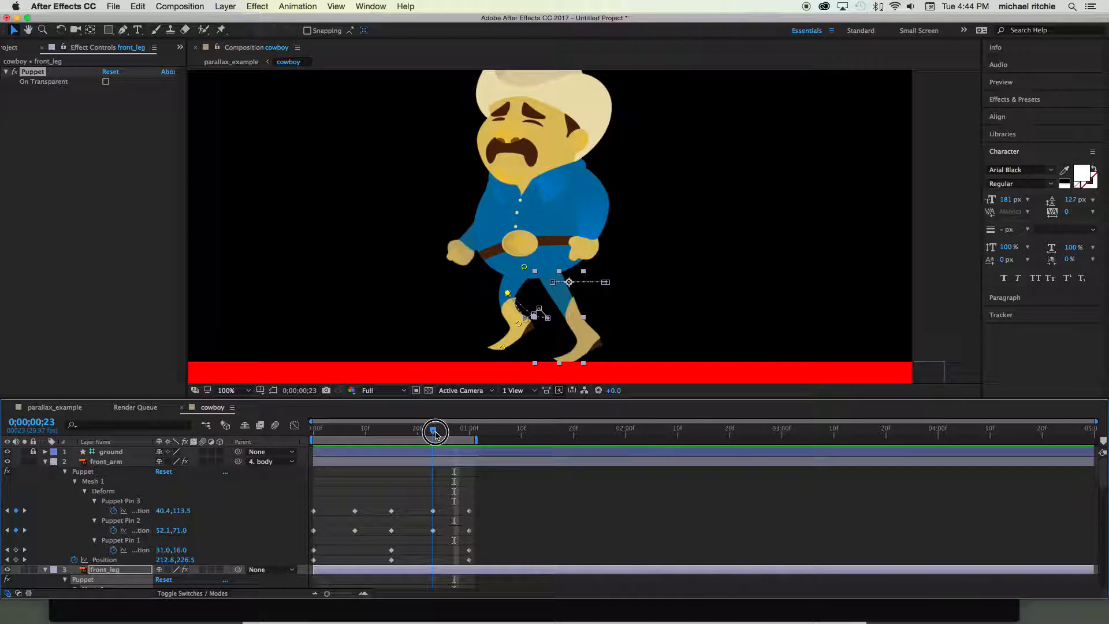
drag(435, 433, 455, 434)
- At frame 27, reposition the rear leg's hip, knee and ankle puppet pins to about 32, 41; 35, 95; and 74, 127
scroll(105, 508, down, 10)
click(105, 487)
scroll(105, 488, up, 5)
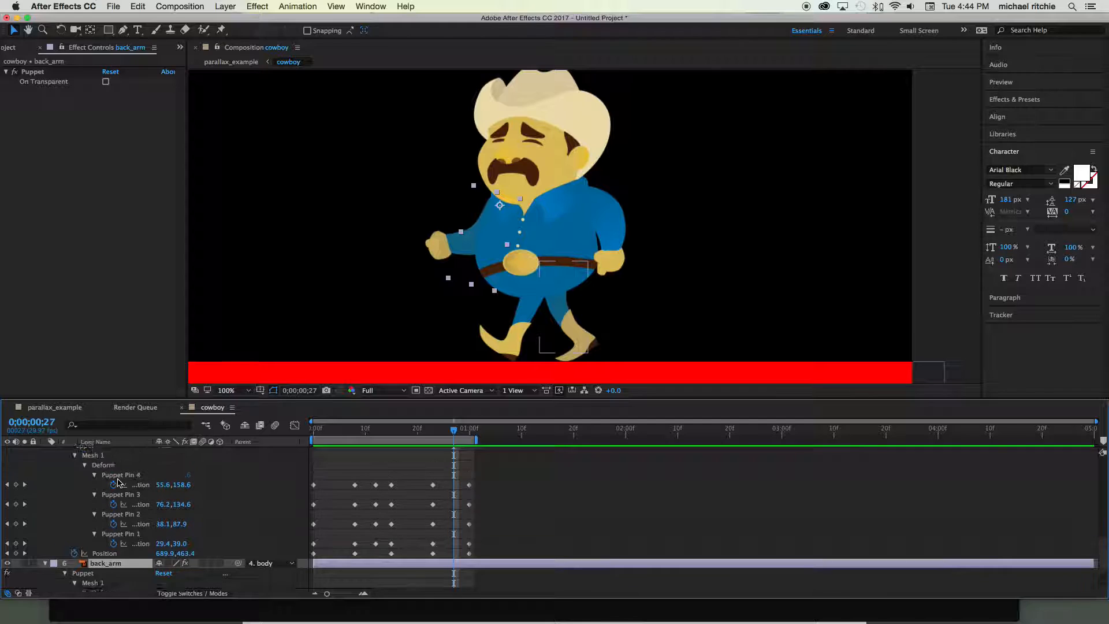
click(121, 485)
drag(560, 312, 562, 288)
drag(583, 338, 583, 334)
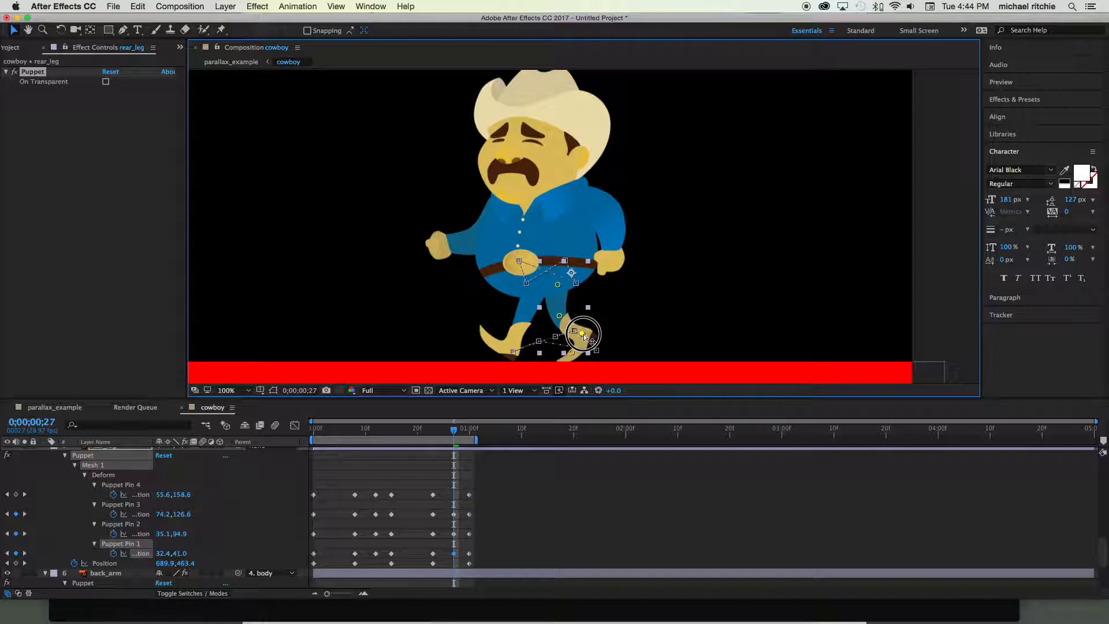
- Scrub back to the first frame, deselect the rear leg, and play the walk cycle to review the new leg poses
drag(462, 423, 411, 426)
drag(390, 425, 295, 419)
click(146, 241)
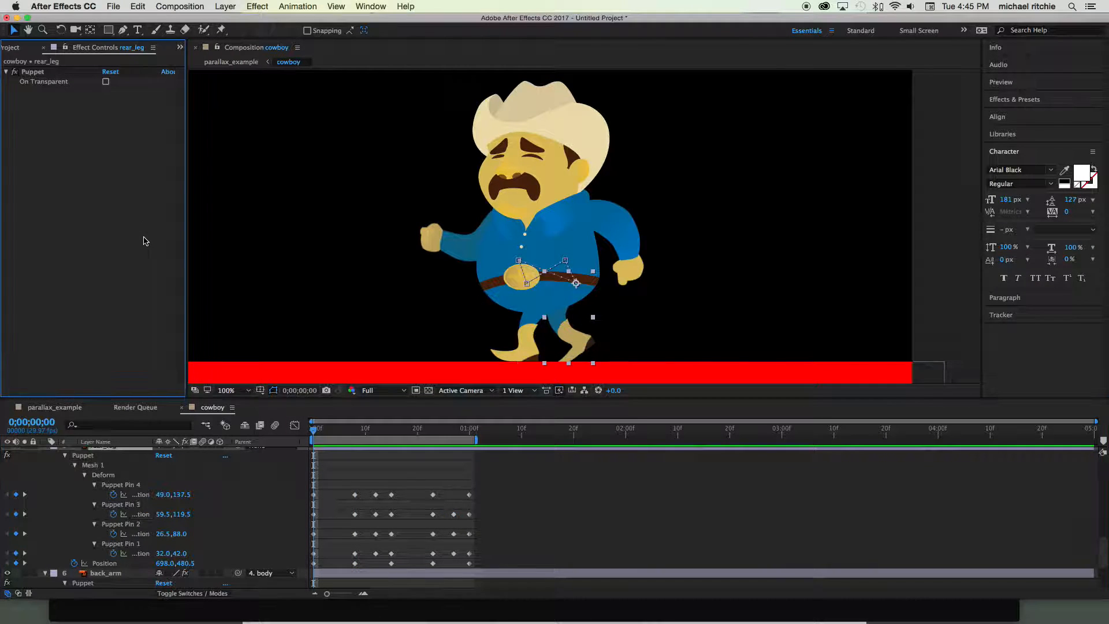
click(942, 249)
key(space)
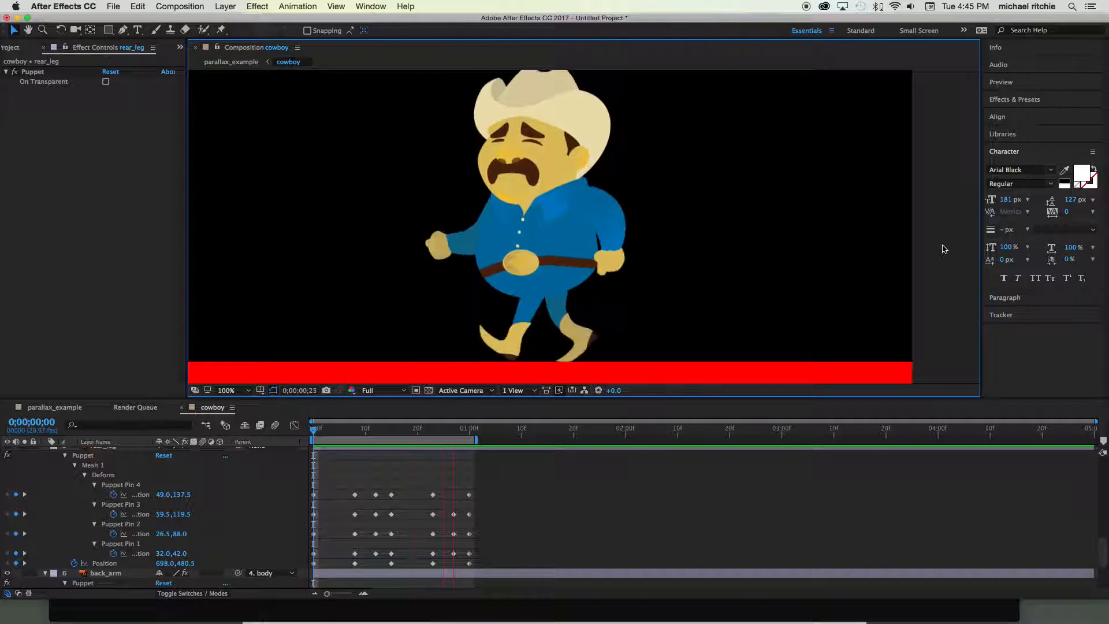
key(space)
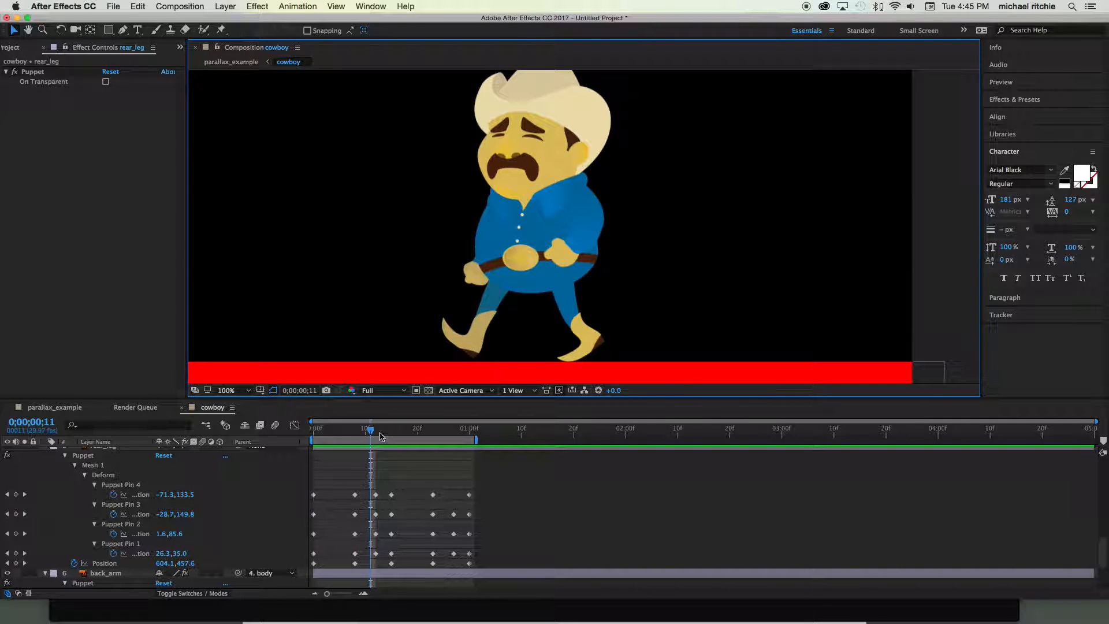
- At frame 4, pose the rear_leg layer's knee, ankle and toe puppet pins, with Pin 3 about 56, 104 and Pin 4 about 61, 132
drag(370, 431, 334, 430)
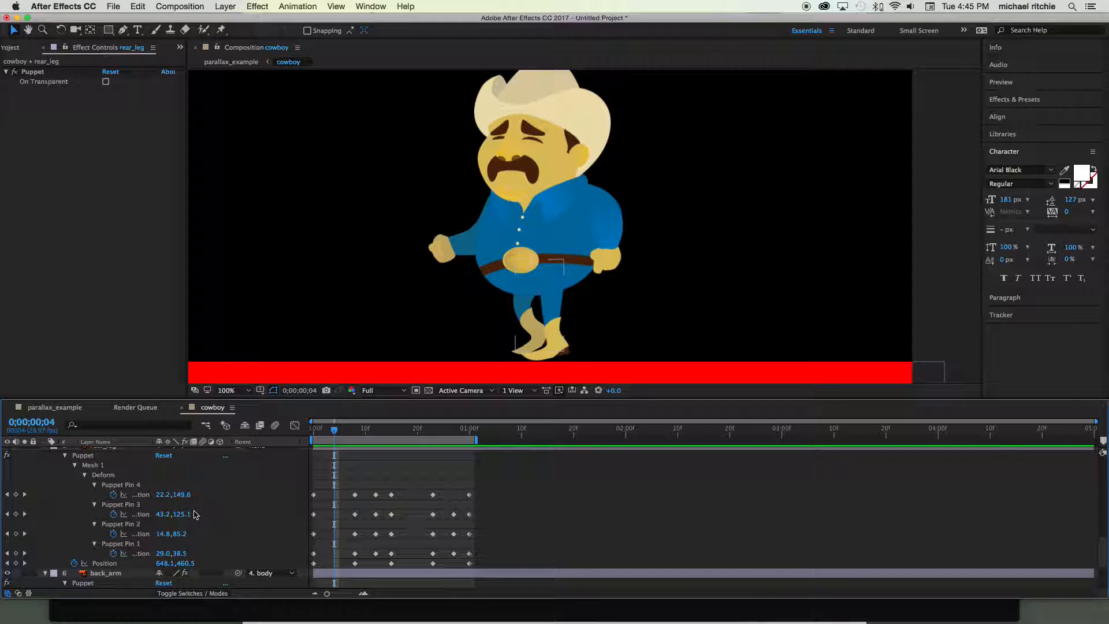
scroll(182, 505, down, 1)
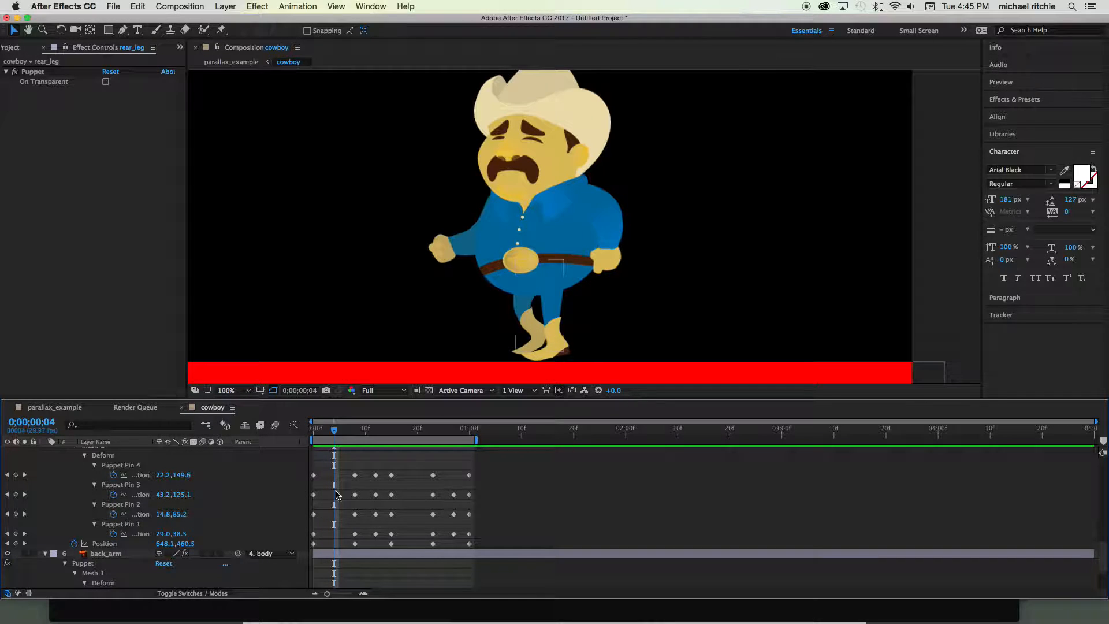
scroll(162, 536, down, 3)
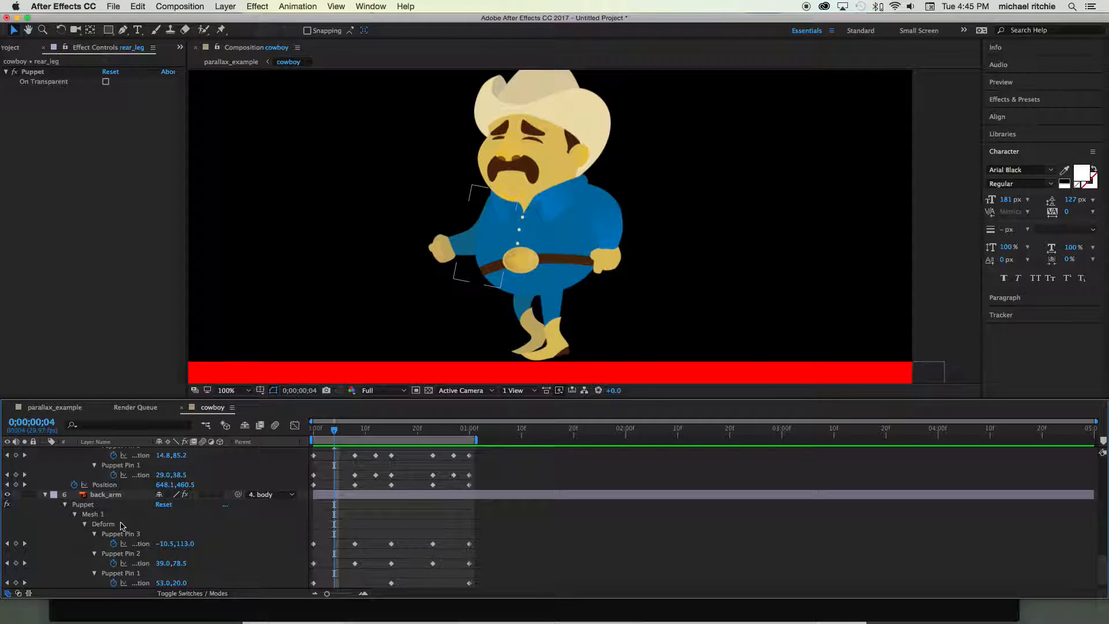
scroll(122, 526, down, 1)
scroll(122, 517, up, 3)
scroll(123, 516, up, 5)
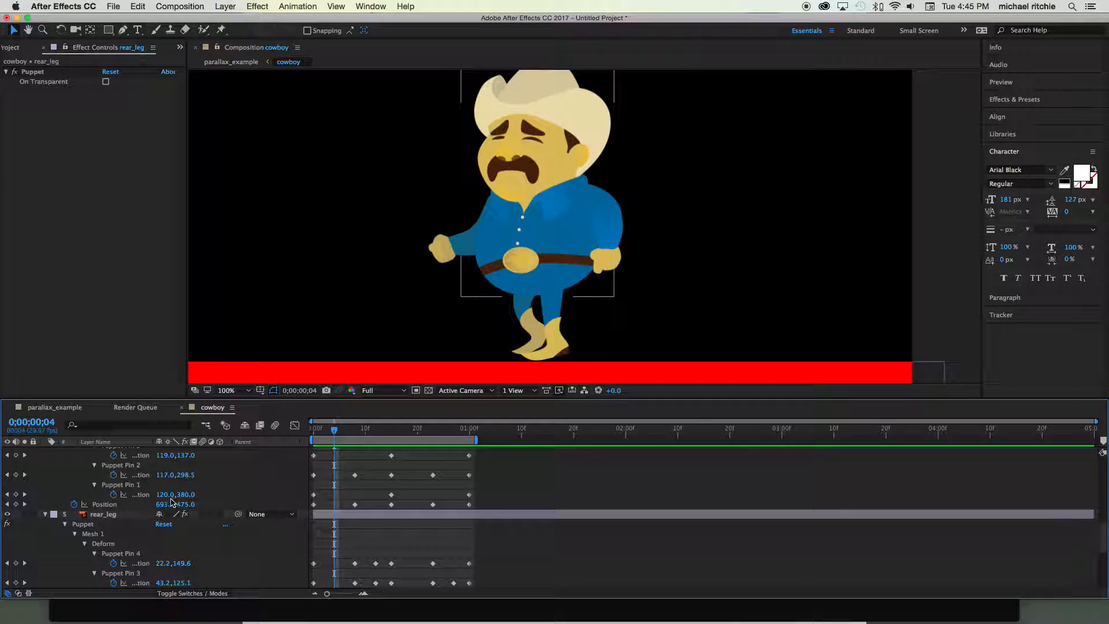
click(114, 515)
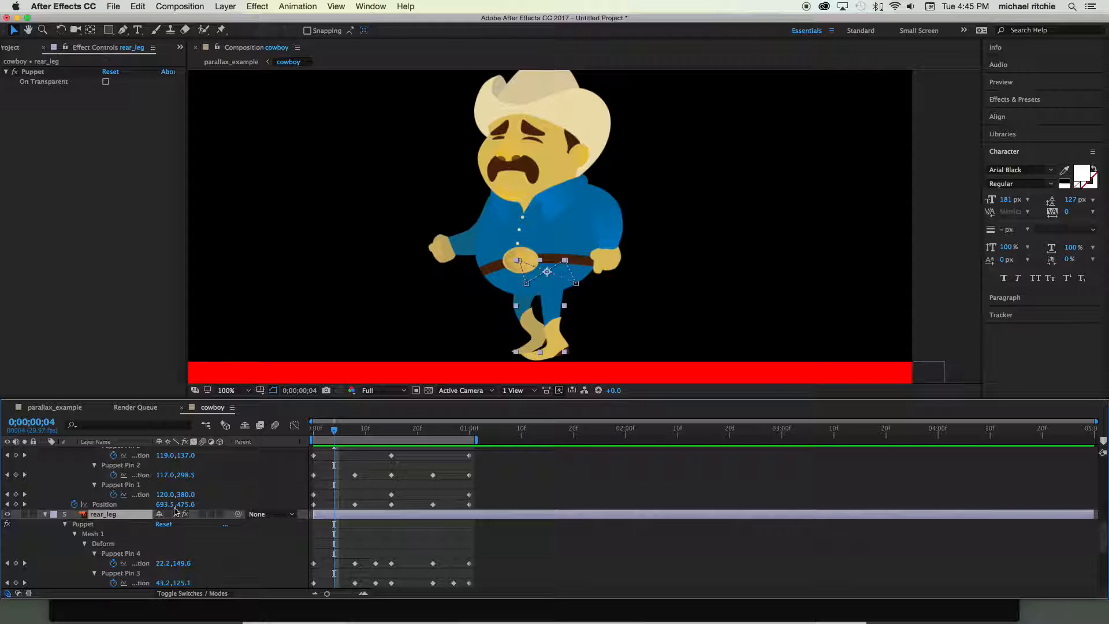
click(130, 555)
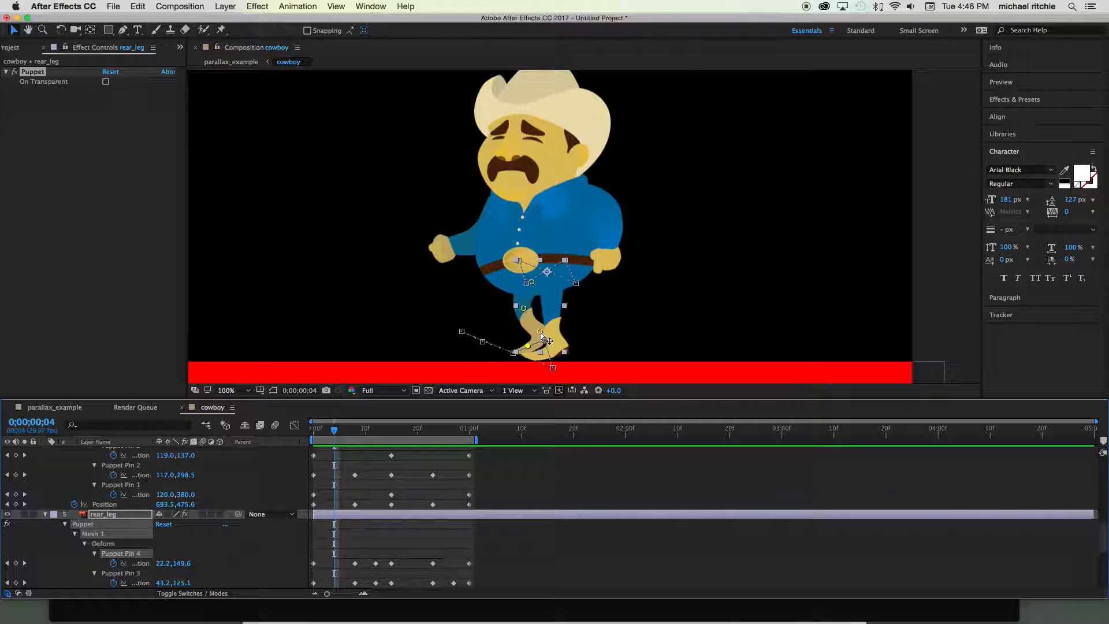
drag(540, 334, 522, 312)
click(524, 308)
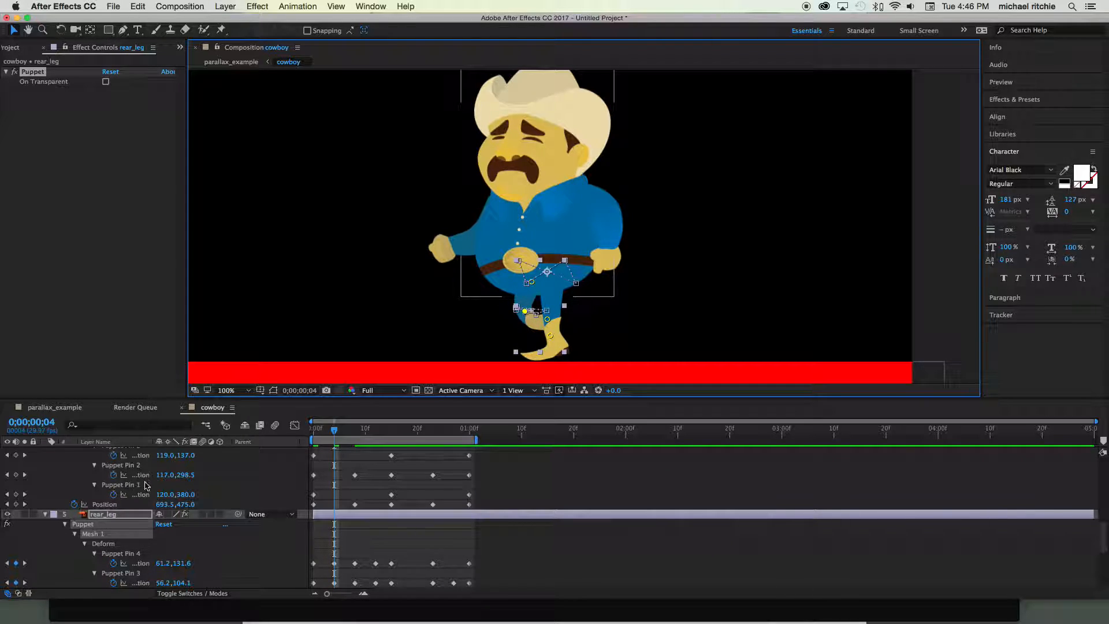
- At frame 12, adjust the rear leg's toe puppet pin (Pin 4), and return to frame 4
drag(334, 429, 378, 428)
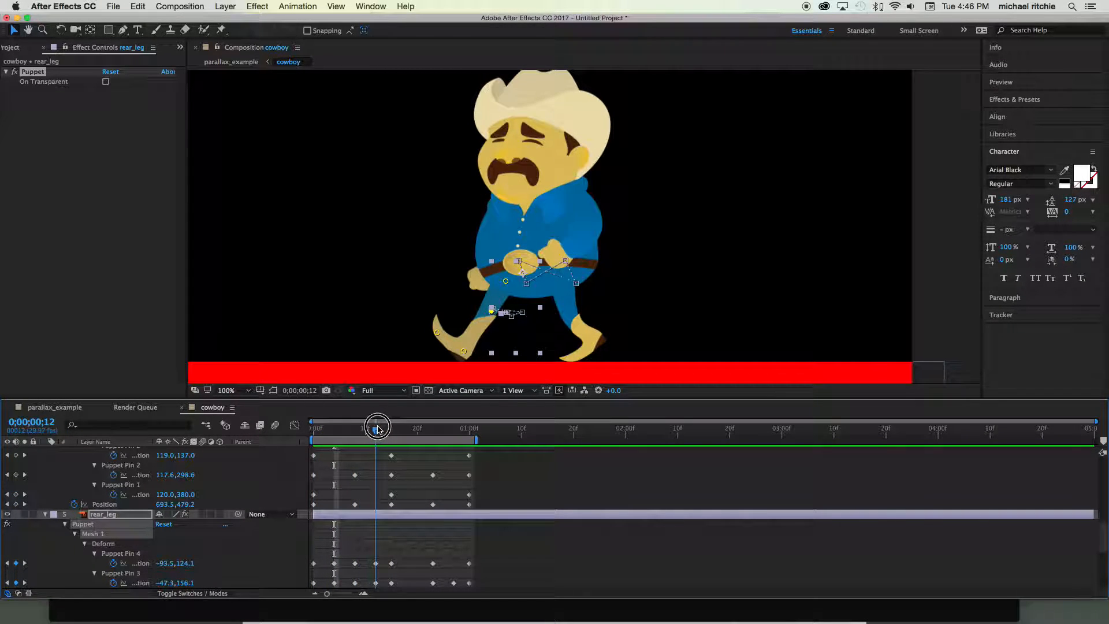
drag(463, 351, 443, 339)
drag(375, 429, 333, 434)
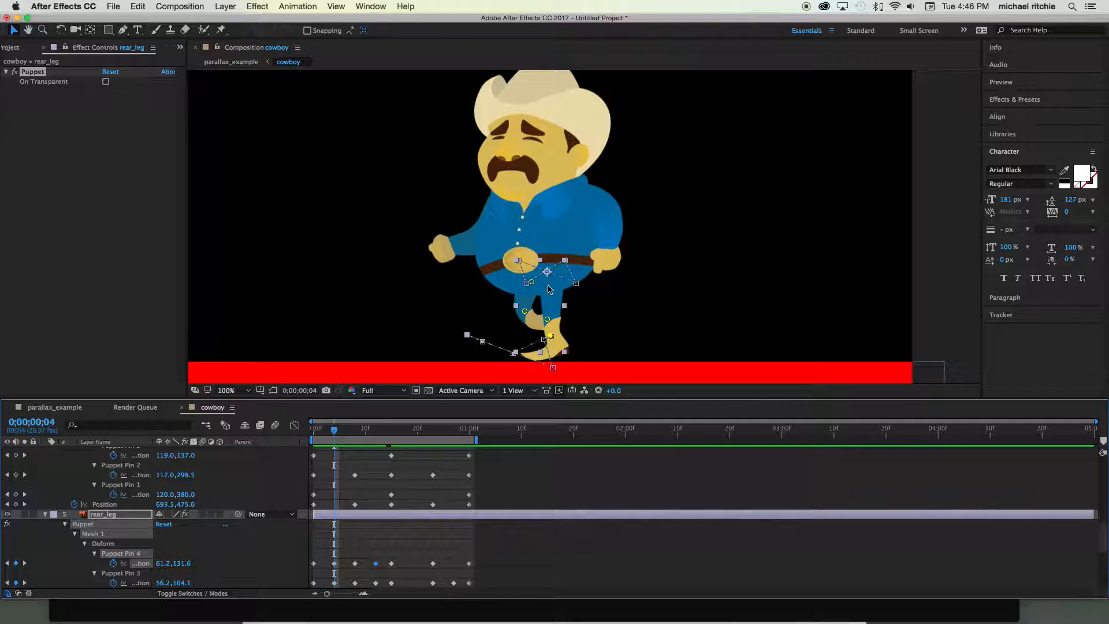
- Compare the leg poses at frames 19 and 4, and check the passing position in the walk-cycle reference drawing in Chrome
drag(335, 435, 413, 438)
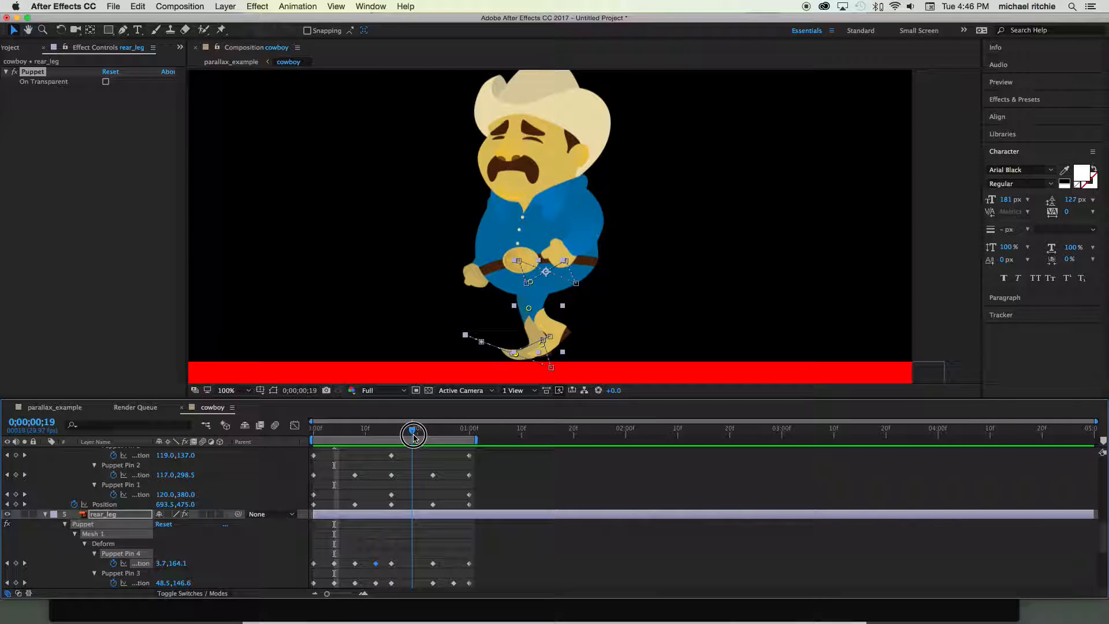
scroll(277, 468, up, 1)
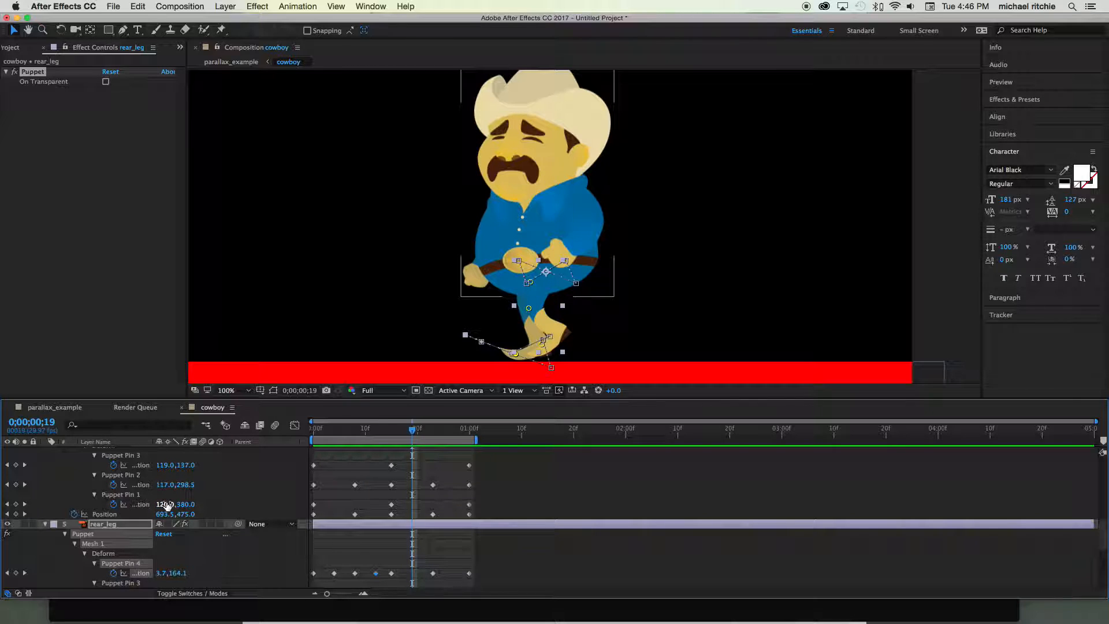
drag(412, 429, 334, 430)
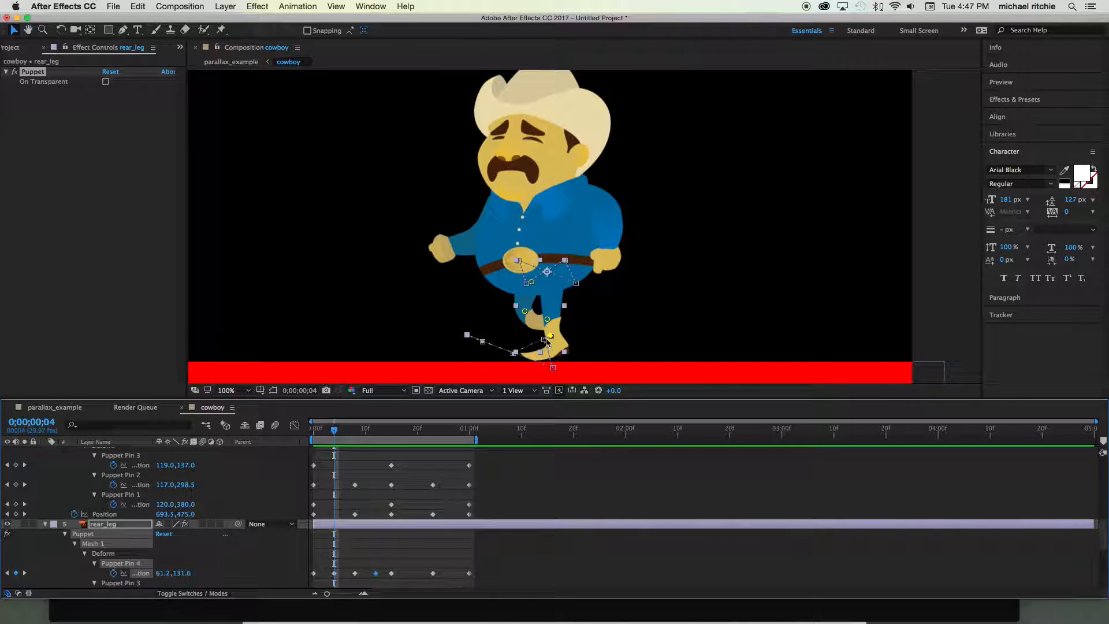
key(super+Tab)
key(super+Tab)
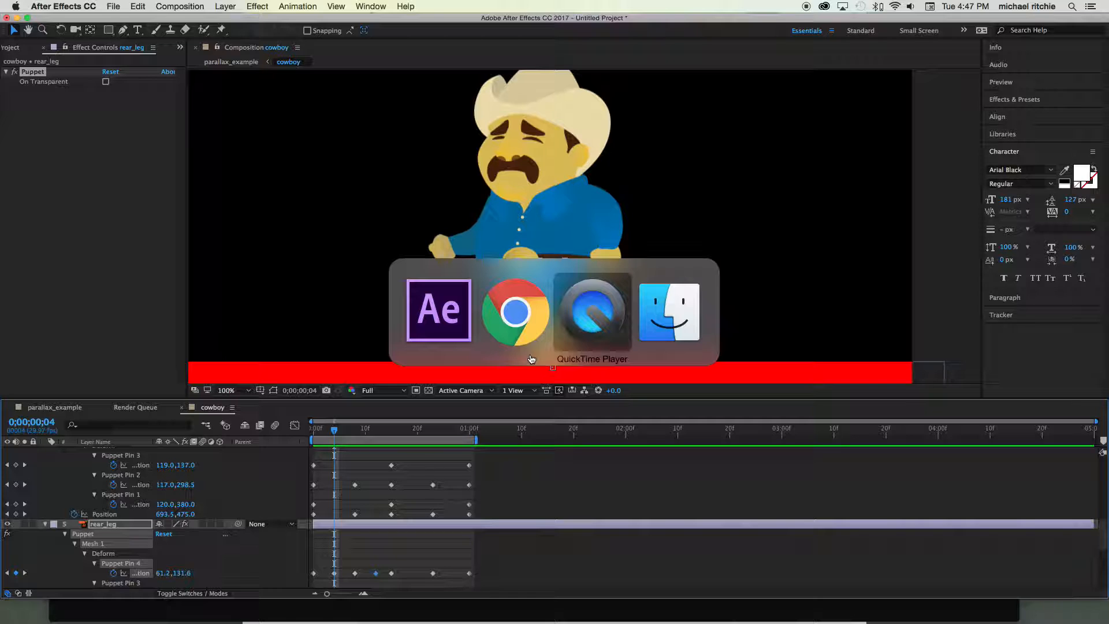
click(531, 358)
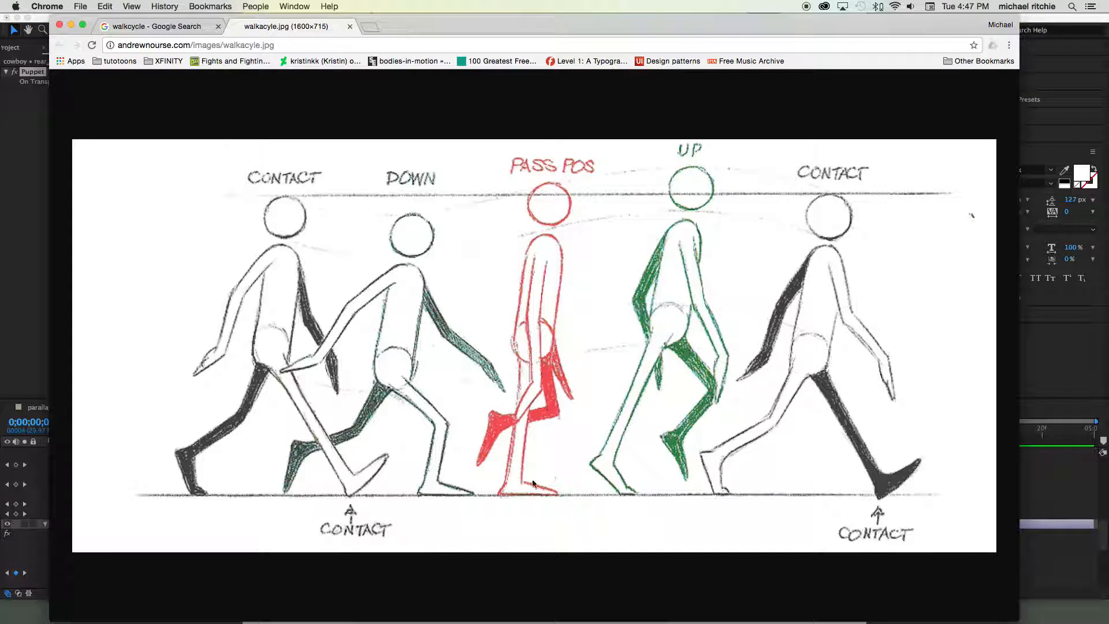
key(super+Tab)
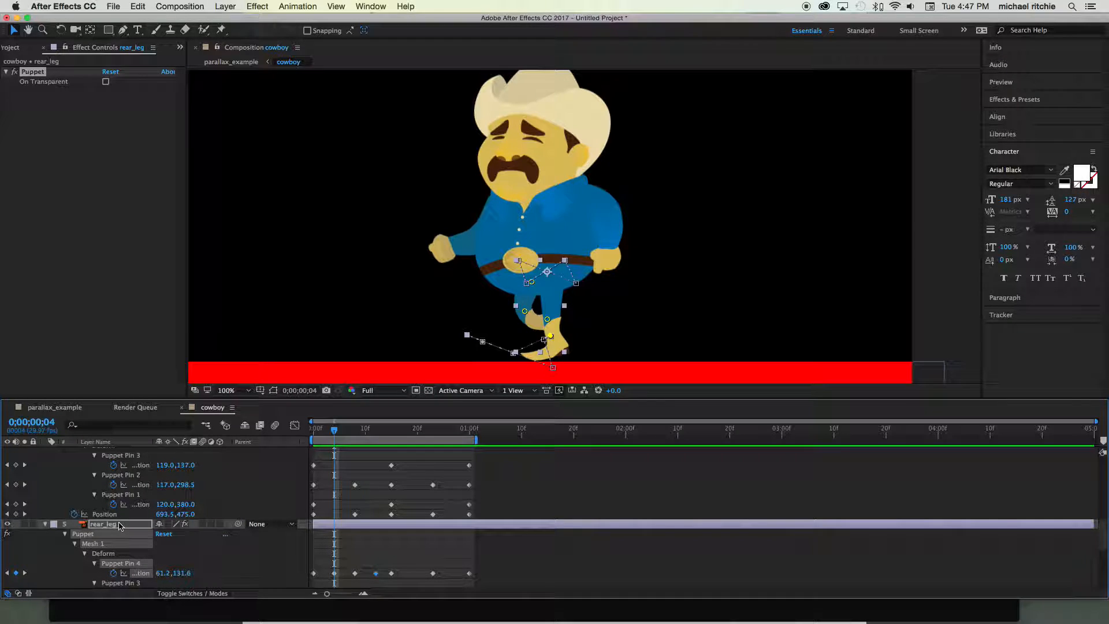
- At frame 4, reposition the front_leg layer's ankle and knee puppet pins to about 23, 133 and 11, 73
scroll(119, 526, up, 8)
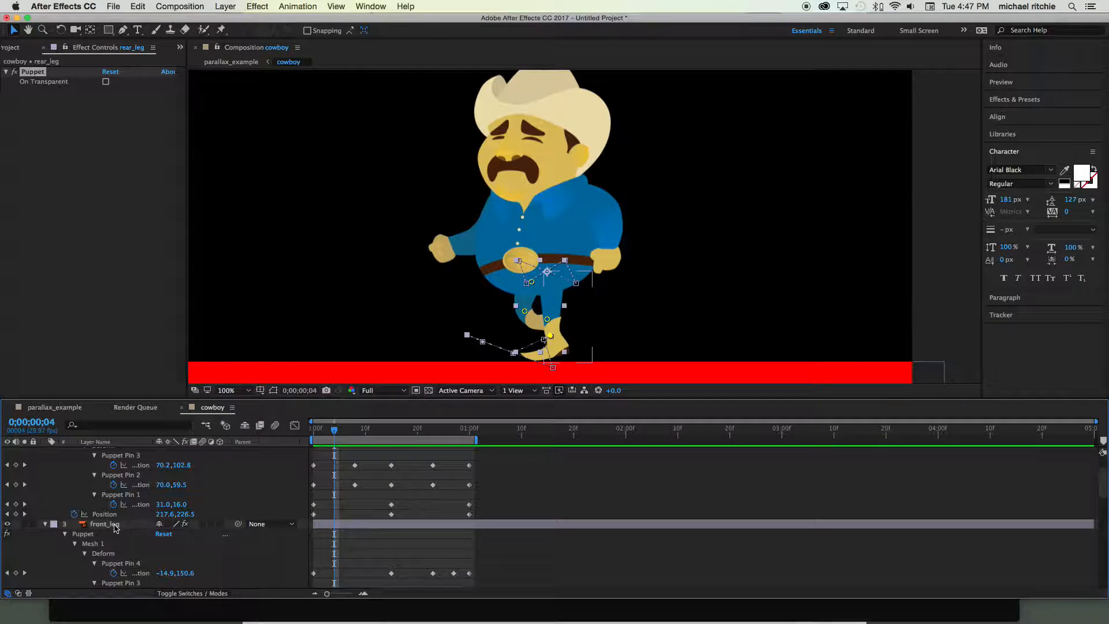
click(114, 524)
scroll(134, 541, down, 2)
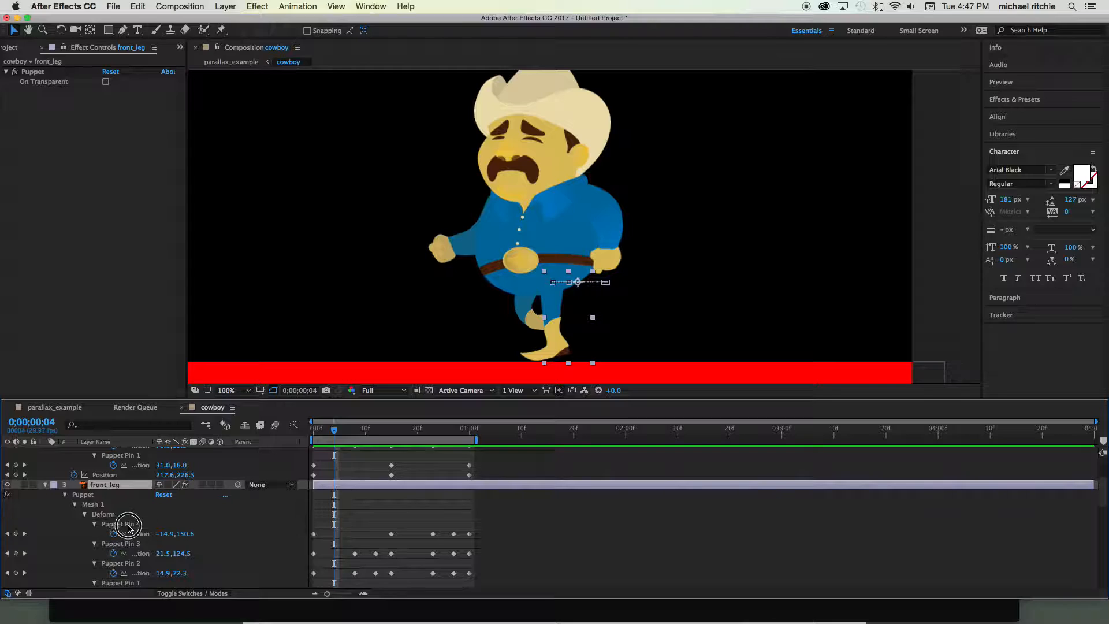
scroll(129, 528, down, 1)
drag(555, 344, 552, 319)
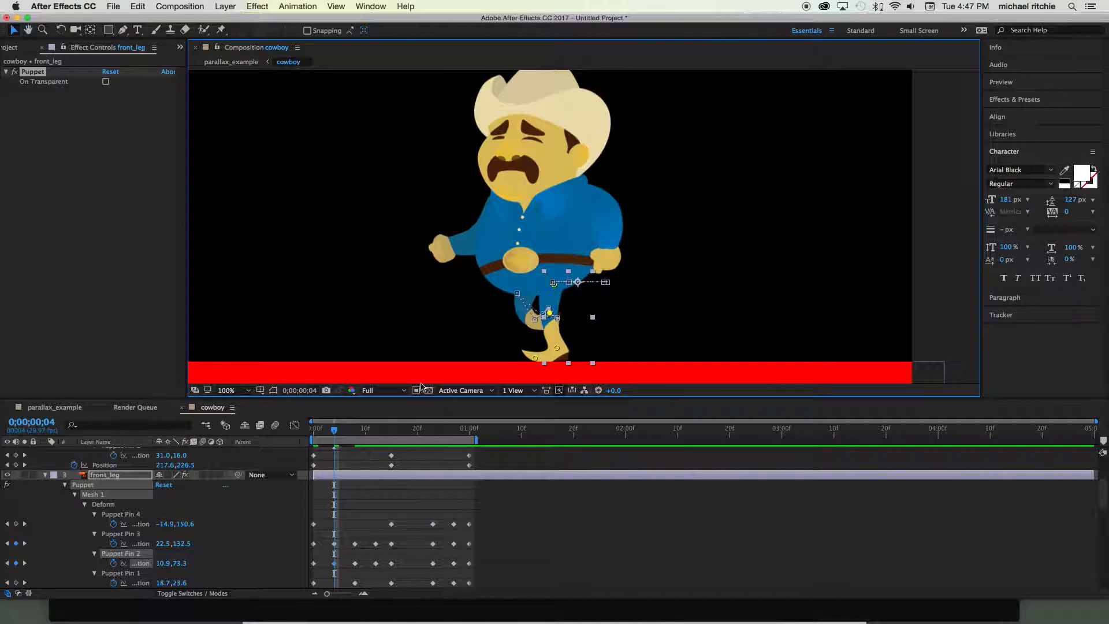
- At frame 19, pose the front leg's knee, ankle and toe puppet pins at about -42, 63; 5, 99; and 4, 140, and check against frame 18
drag(335, 430, 412, 440)
scroll(413, 440, up, 1)
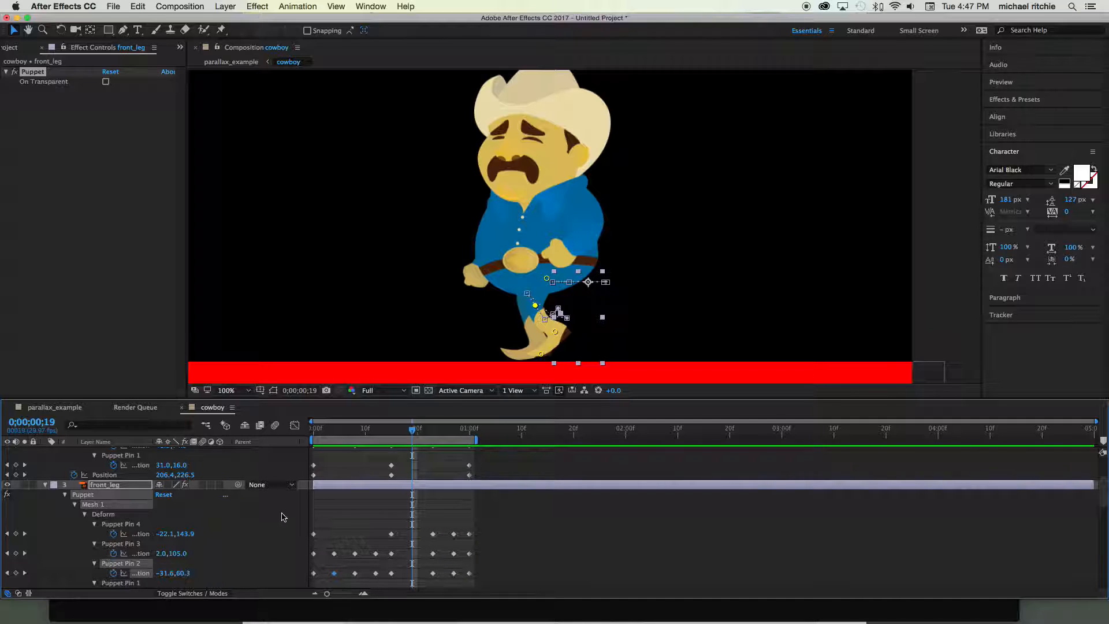
scroll(230, 537, up, 3)
scroll(219, 516, down, 4)
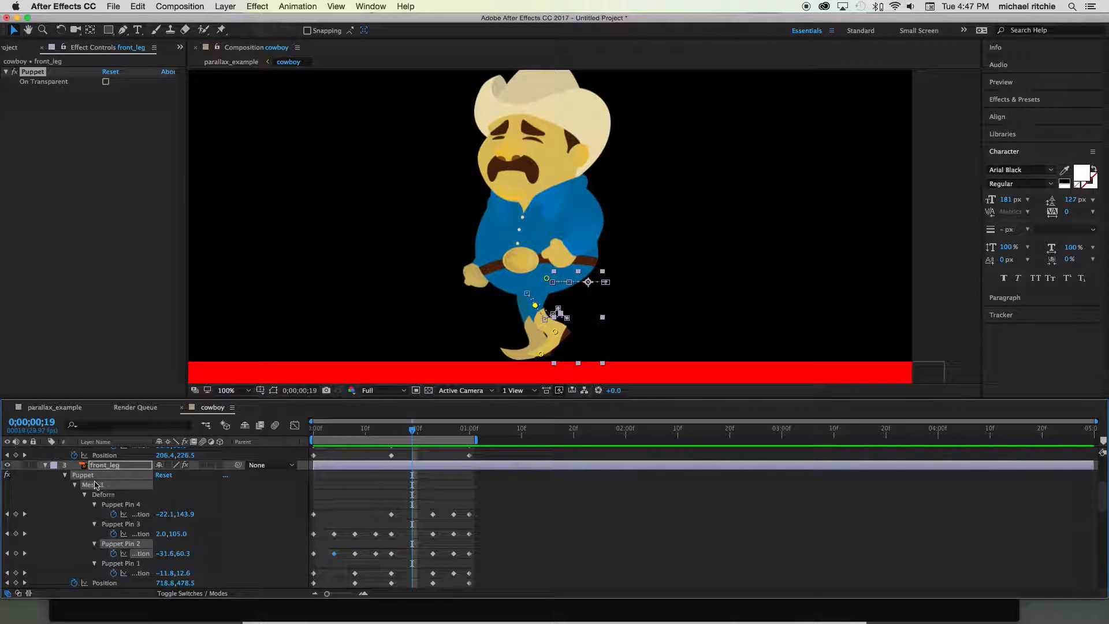
click(127, 506)
drag(534, 305, 558, 353)
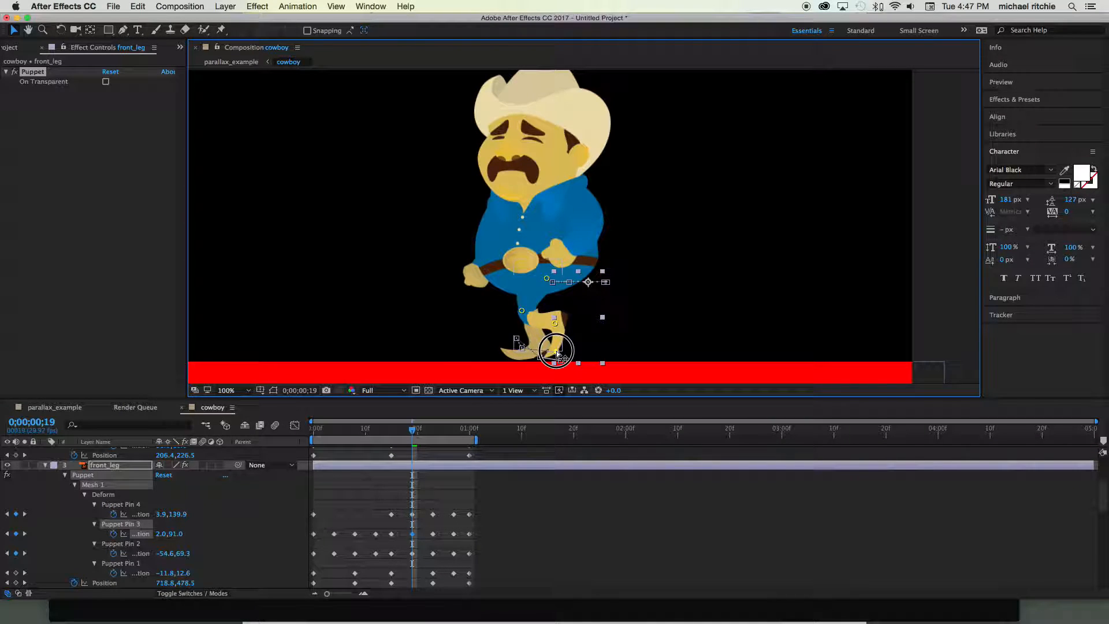
drag(521, 311, 557, 330)
mouse_move(412, 428)
mouse_down()
mouse_move(384, 430)
mouse_move(460, 432)
mouse_move(407, 433)
mouse_up()
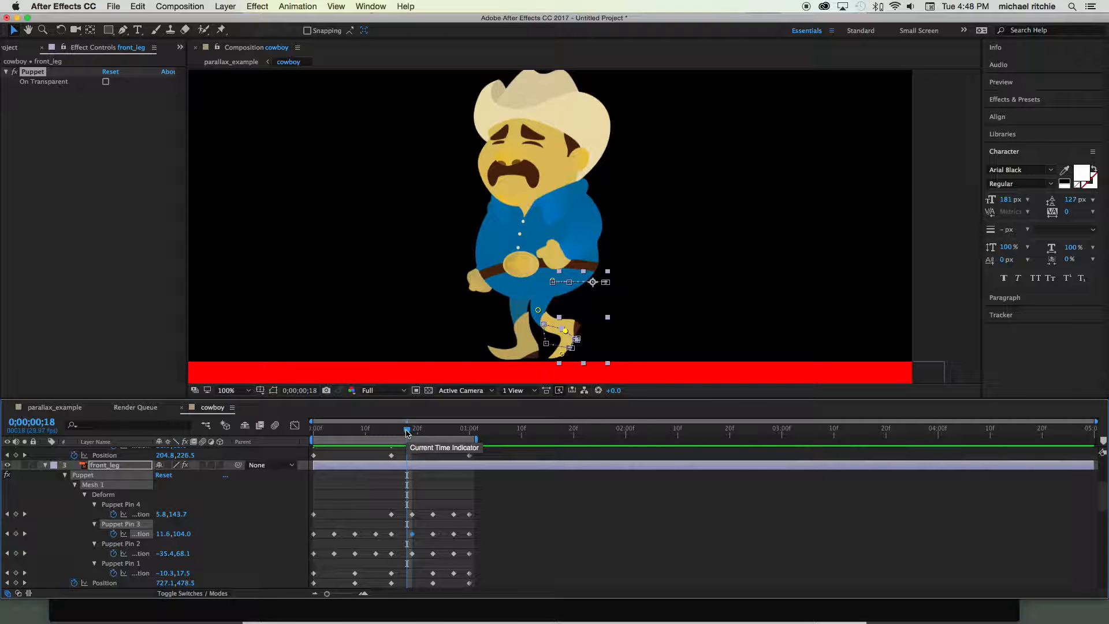
mouse_move(407, 433)
mouse_down()
mouse_move(359, 433)
mouse_move(473, 437)
mouse_move(411, 436)
mouse_up()
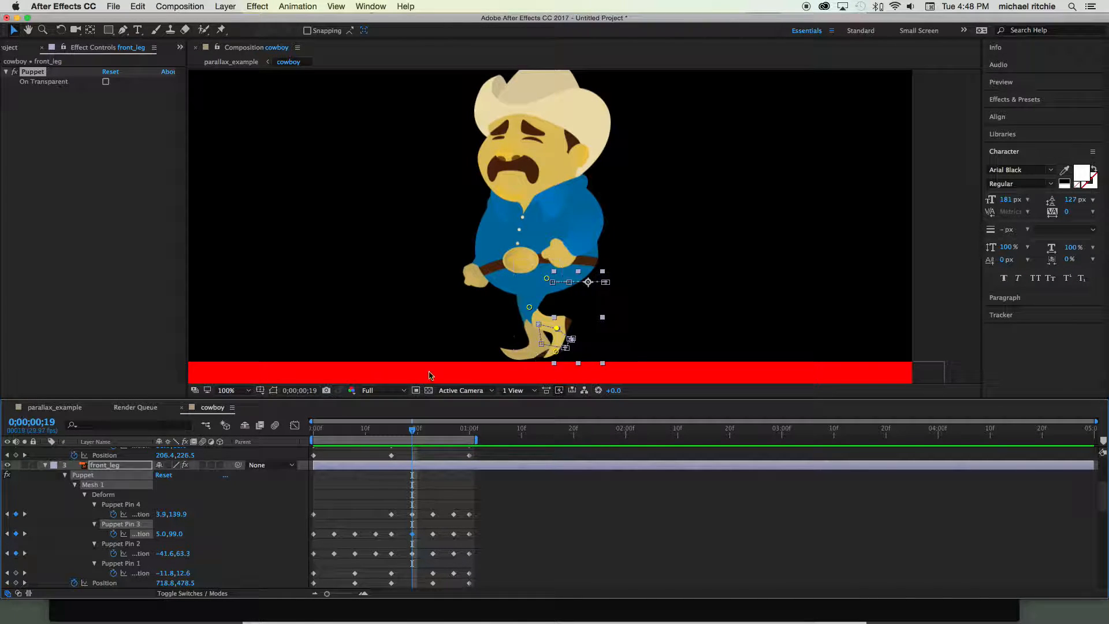
- At frame 19, reposition the rear leg's ankle and knee puppet pins to about 51, 156 and 37, 90
scroll(112, 499, down, 10)
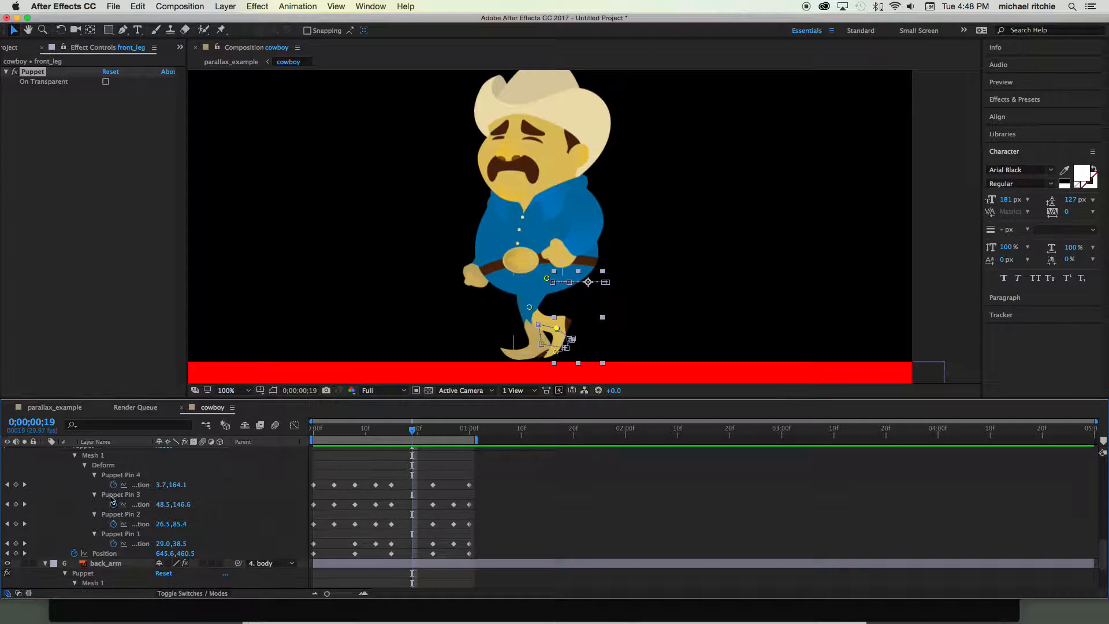
click(113, 475)
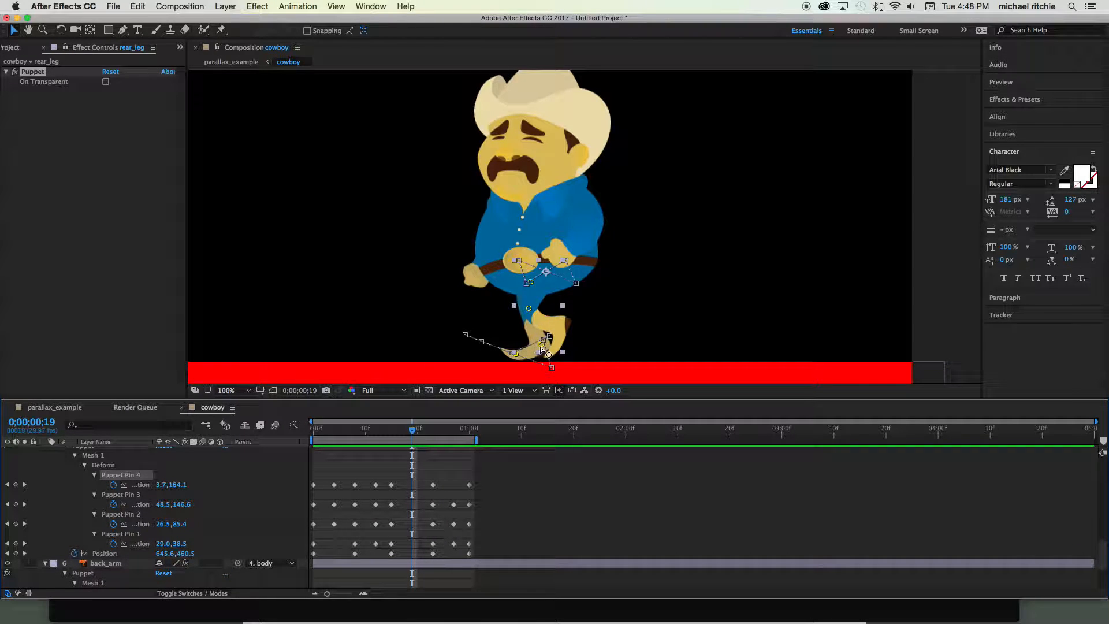
drag(543, 349, 545, 354)
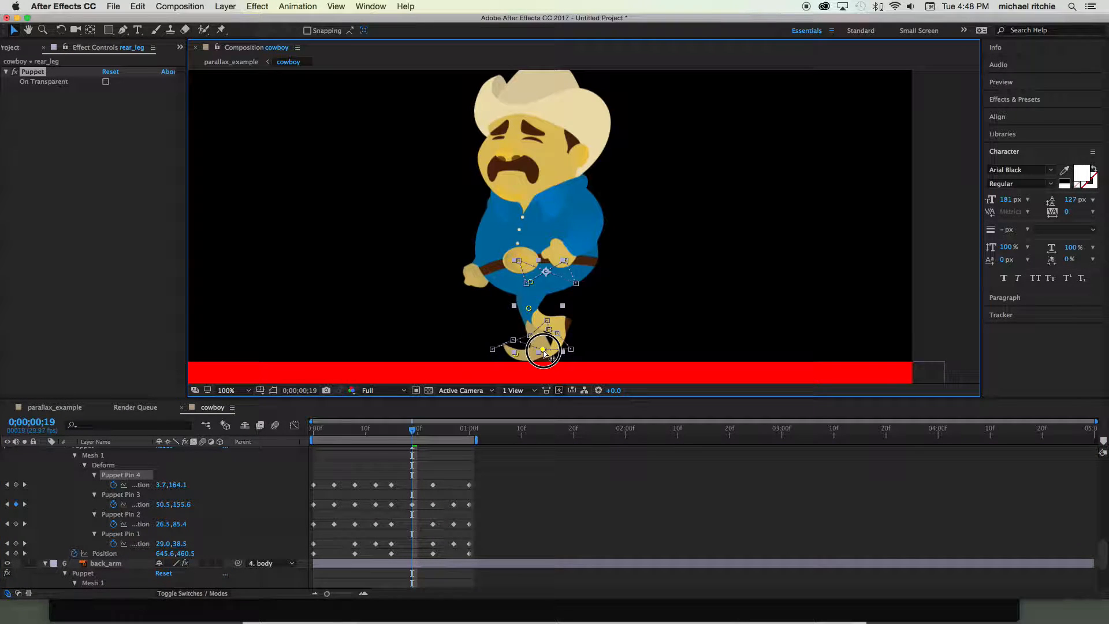
drag(528, 306, 536, 313)
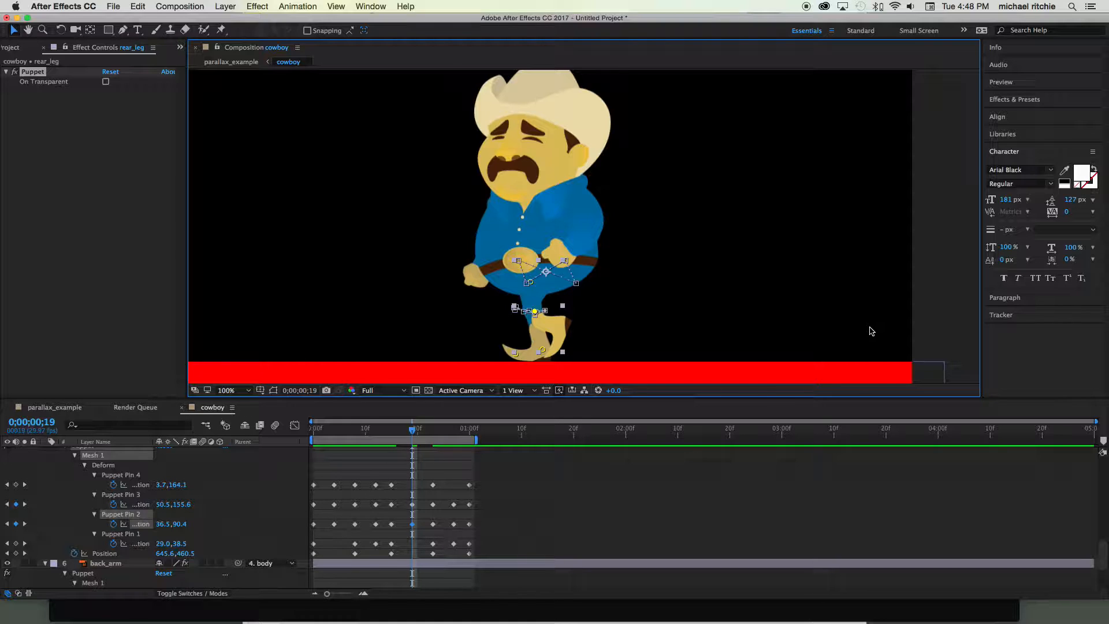
- Deselect the rear leg, play the walk cycle, and inspect the rear leg's toe pin between frames 17 and 19
click(938, 310)
key(space)
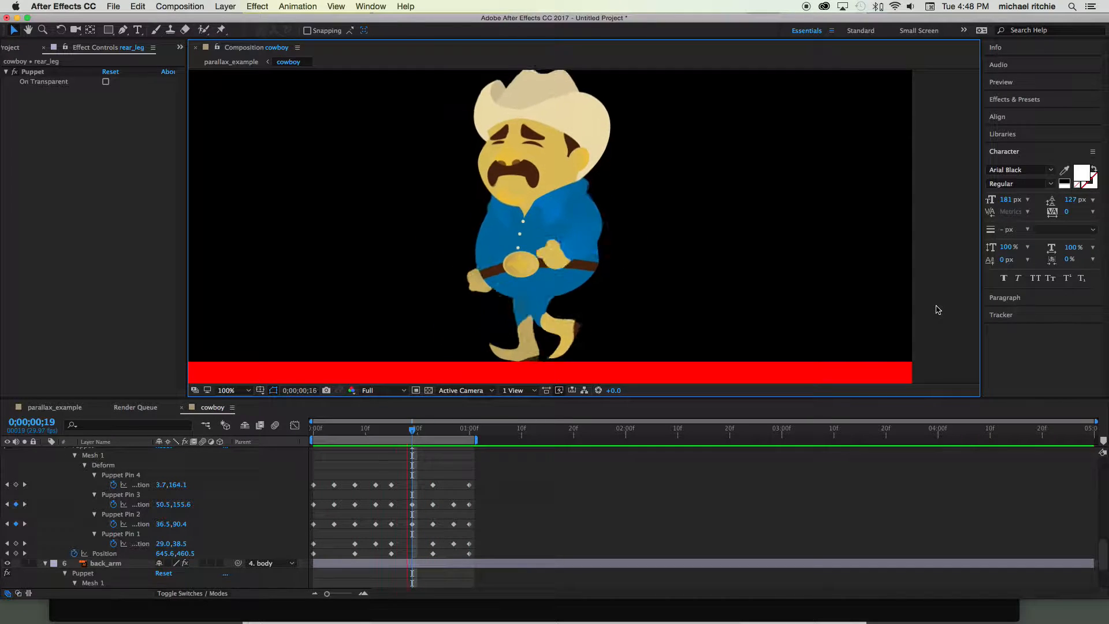
key(space)
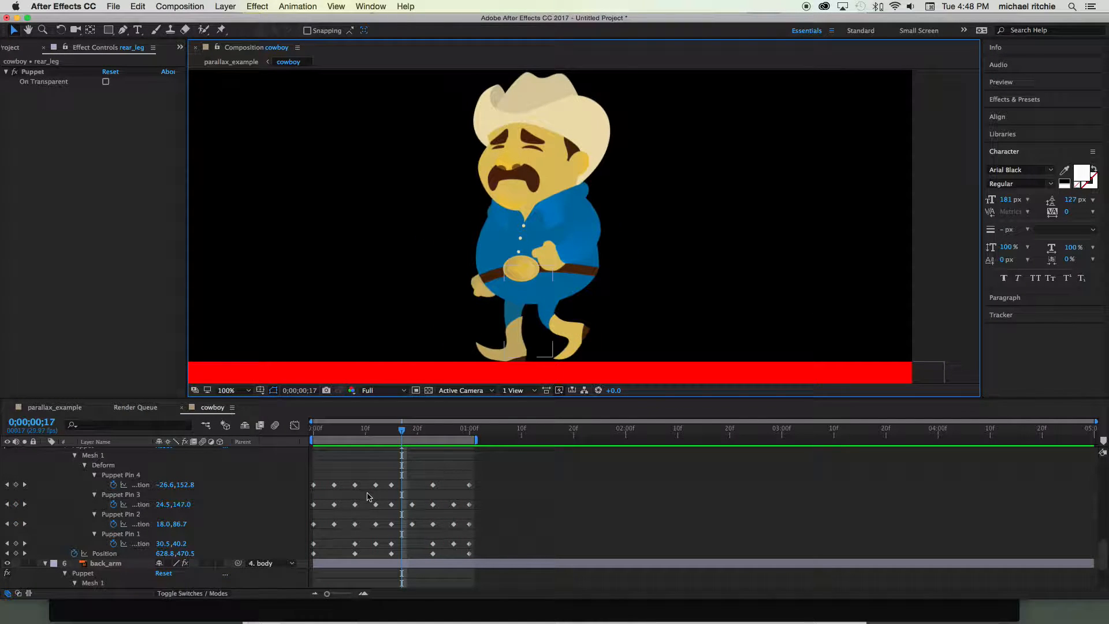
click(125, 475)
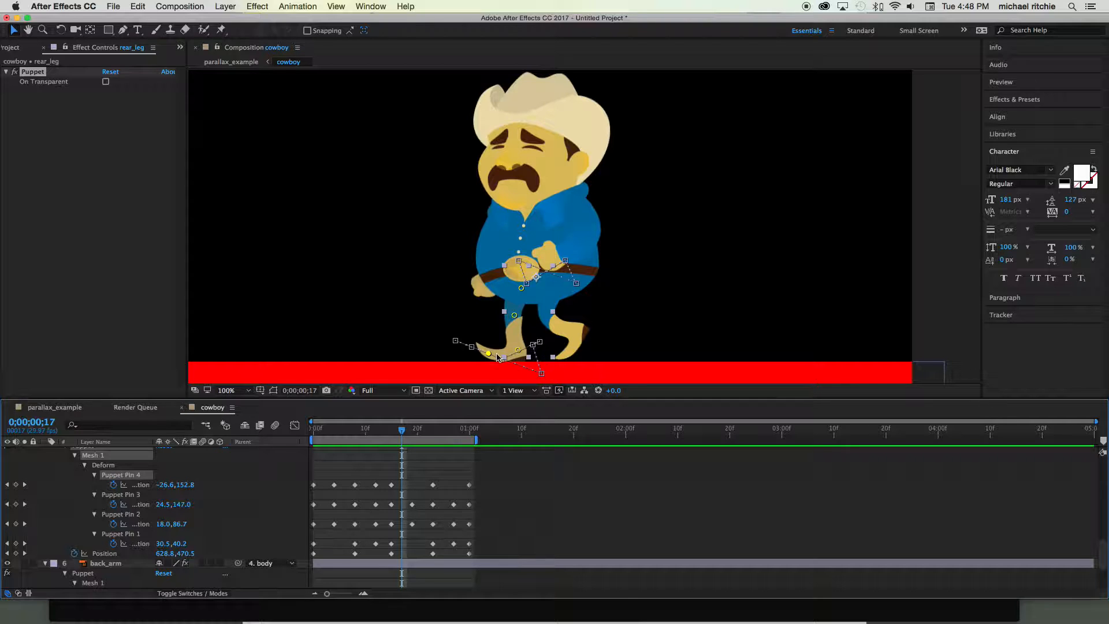
mouse_move(402, 434)
mouse_down()
mouse_move(364, 433)
mouse_move(488, 435)
mouse_move(329, 430)
mouse_move(458, 430)
mouse_move(412, 431)
mouse_up()
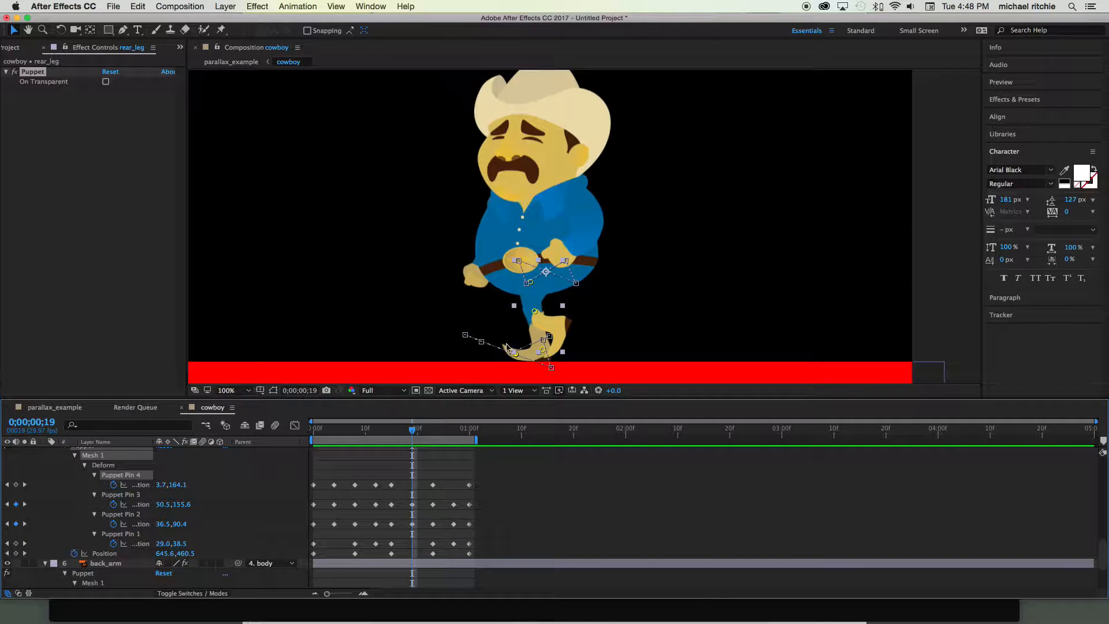
- Curve the rear leg's position motion path at its frame 15 keyframe by pulling out Bezier handles with the Pen tool
scroll(524, 367, up, 2)
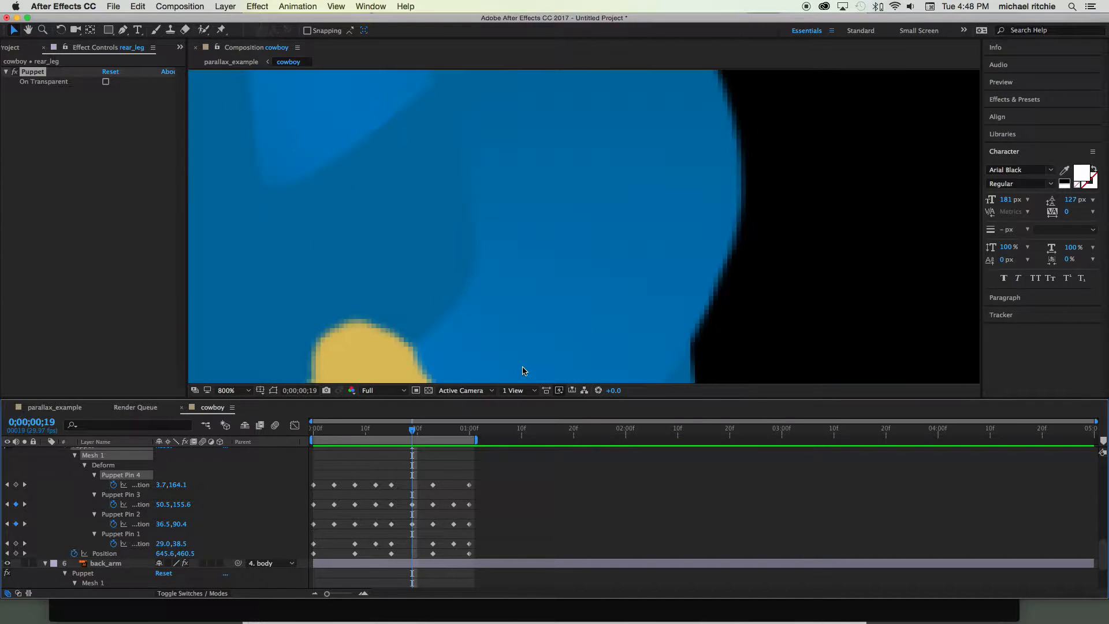
scroll(524, 368, down, 1)
drag(520, 342, 525, 305)
click(473, 301)
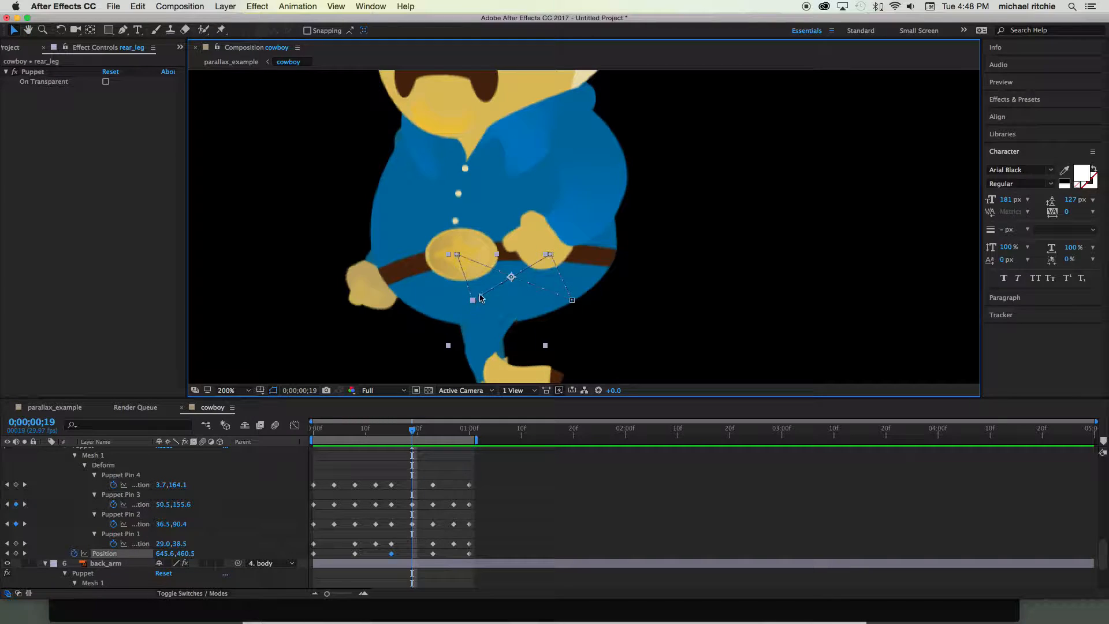
drag(126, 31, 168, 31)
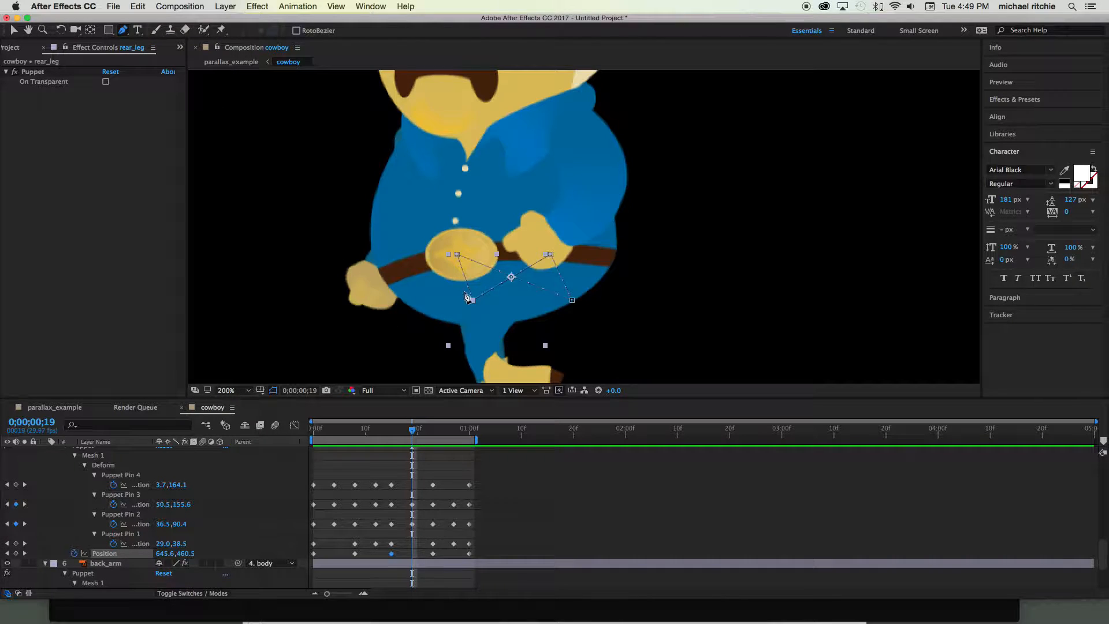
drag(473, 301, 488, 312)
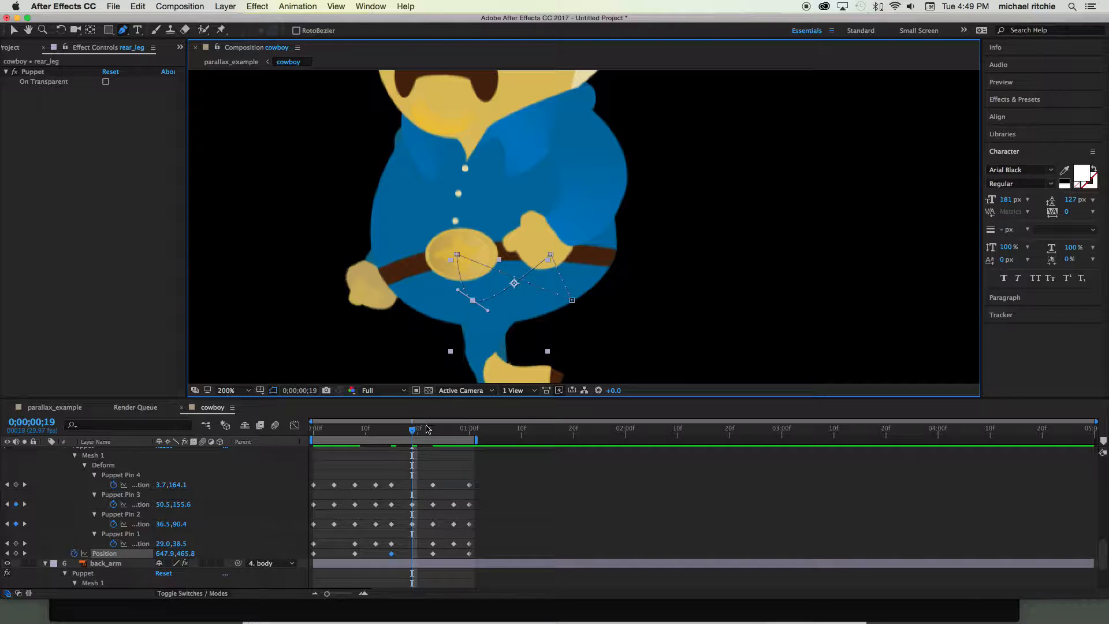
- Check frame 15, undo the Bezier curve on the rear leg's position motion path, and select the leg's Puppet Pin 1
mouse_move(412, 432)
mouse_down()
mouse_move(388, 432)
mouse_move(458, 432)
mouse_move(393, 434)
mouse_up()
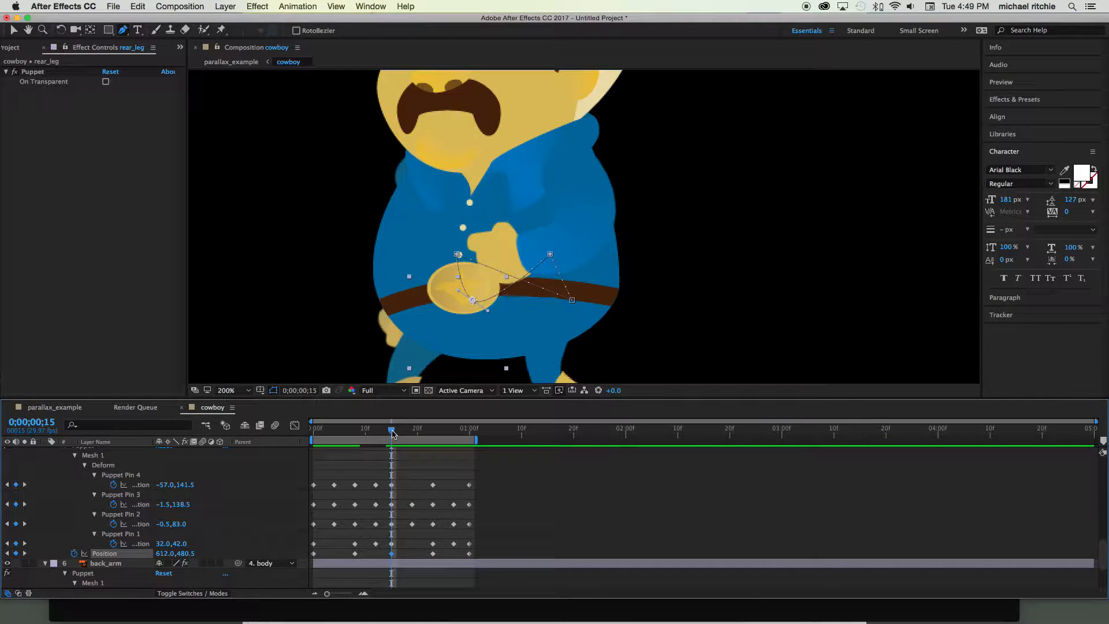
key(super+z)
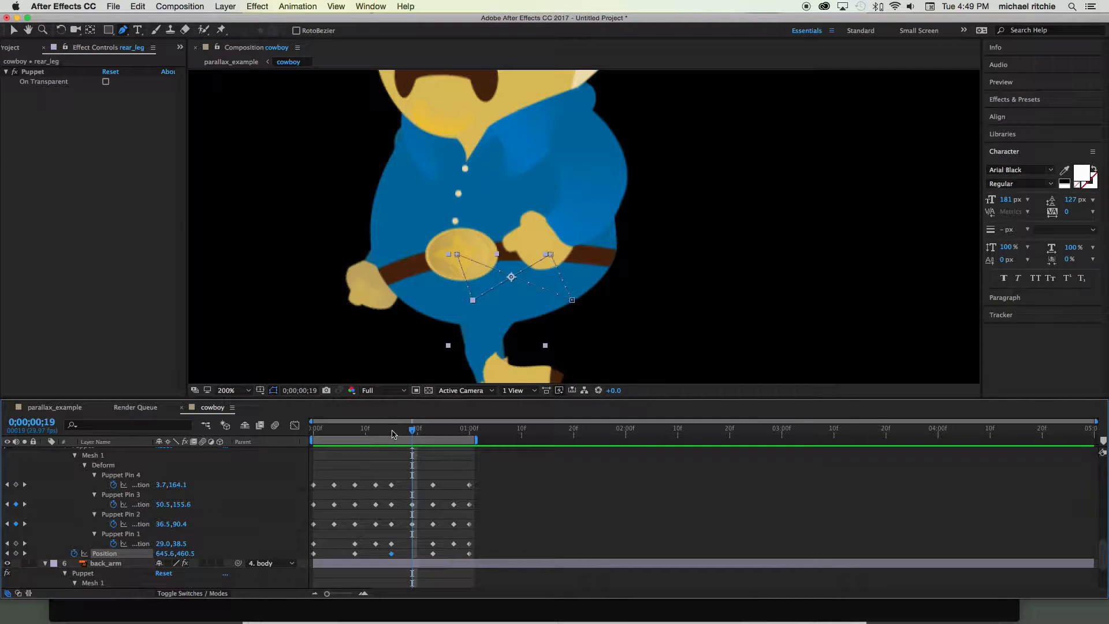
click(126, 533)
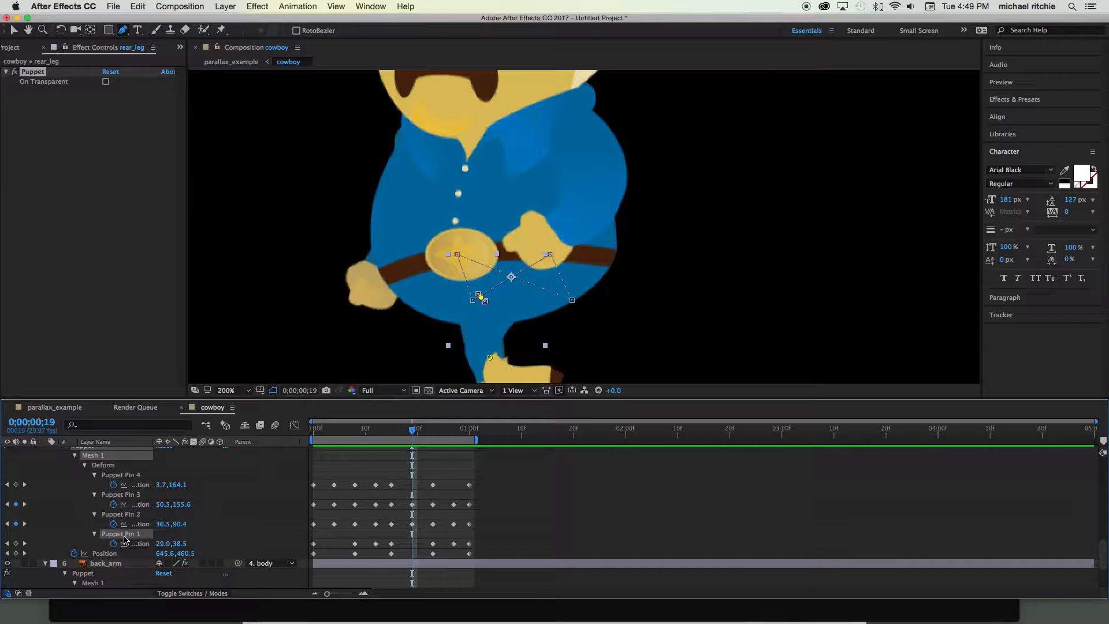
- Scrub back to frame 9 and return to the cowboy composition through its layer in parallax_example
drag(412, 431, 359, 410)
scroll(359, 409, up, 1)
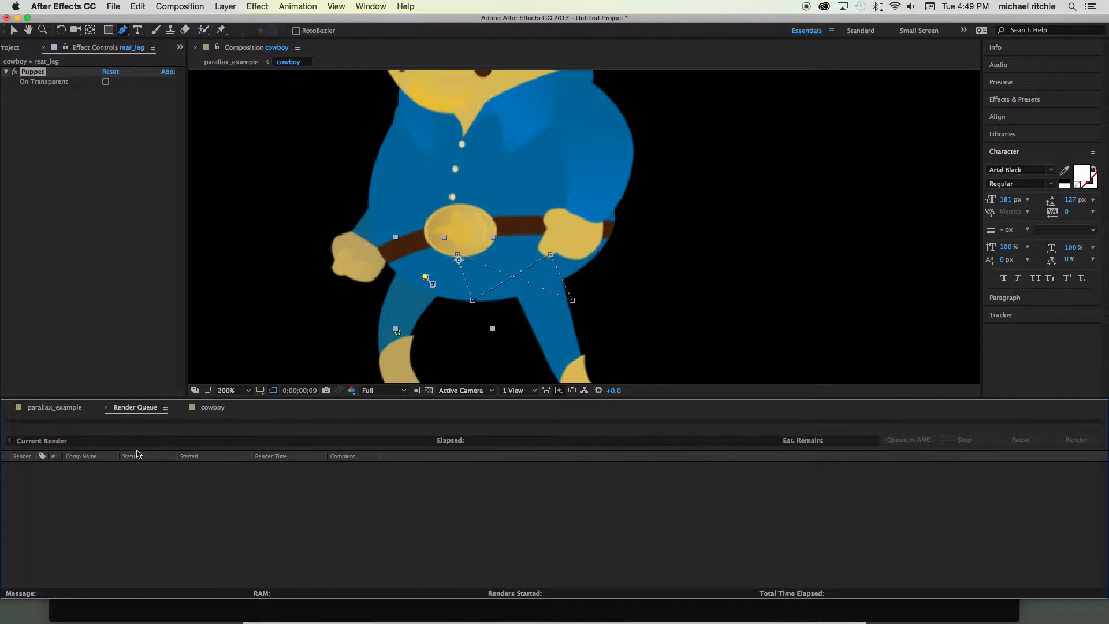
click(54, 407)
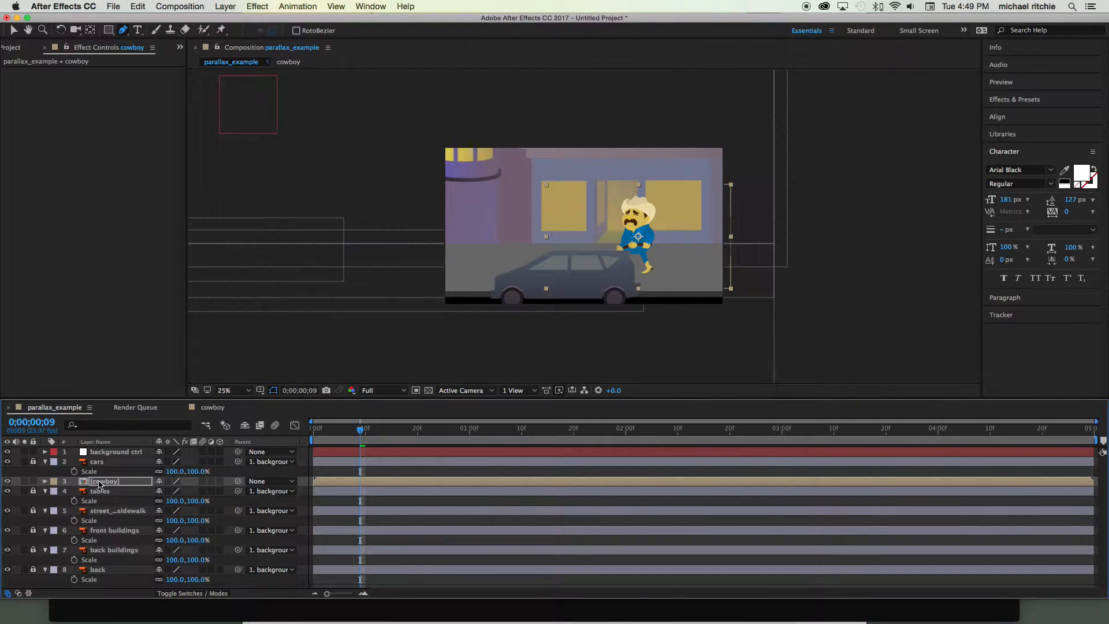
double_click(101, 484)
scroll(127, 488, up, 1)
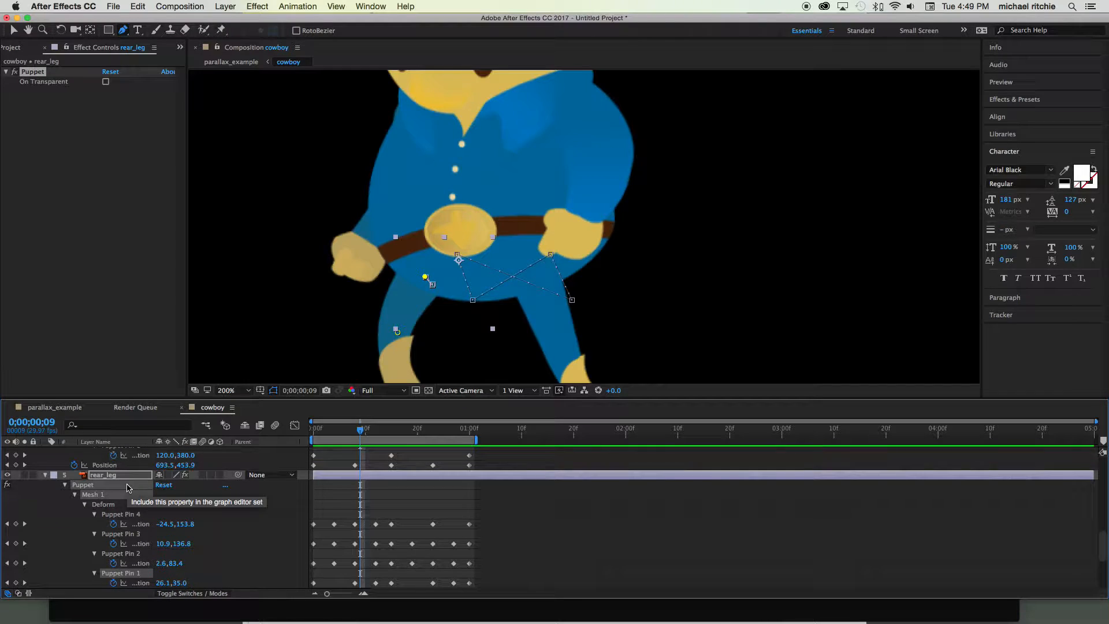
- Display the motion path of the rear leg's Puppet Pin 4 and examine the toe's movement between frames 7 and 14
key(h)
drag(380, 329, 393, 258)
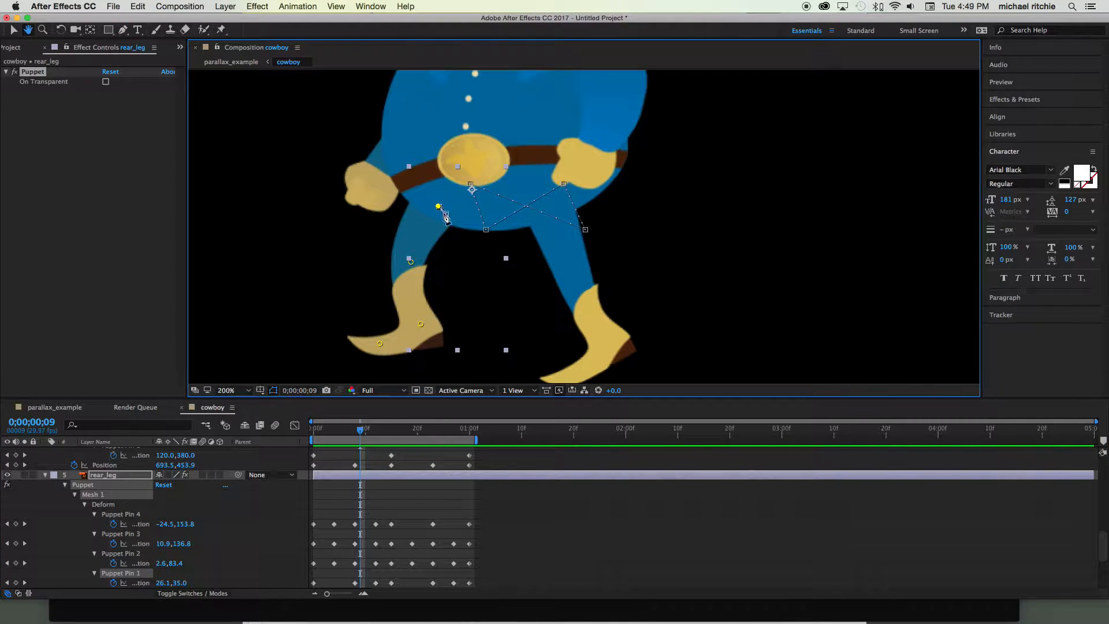
drag(363, 428, 386, 435)
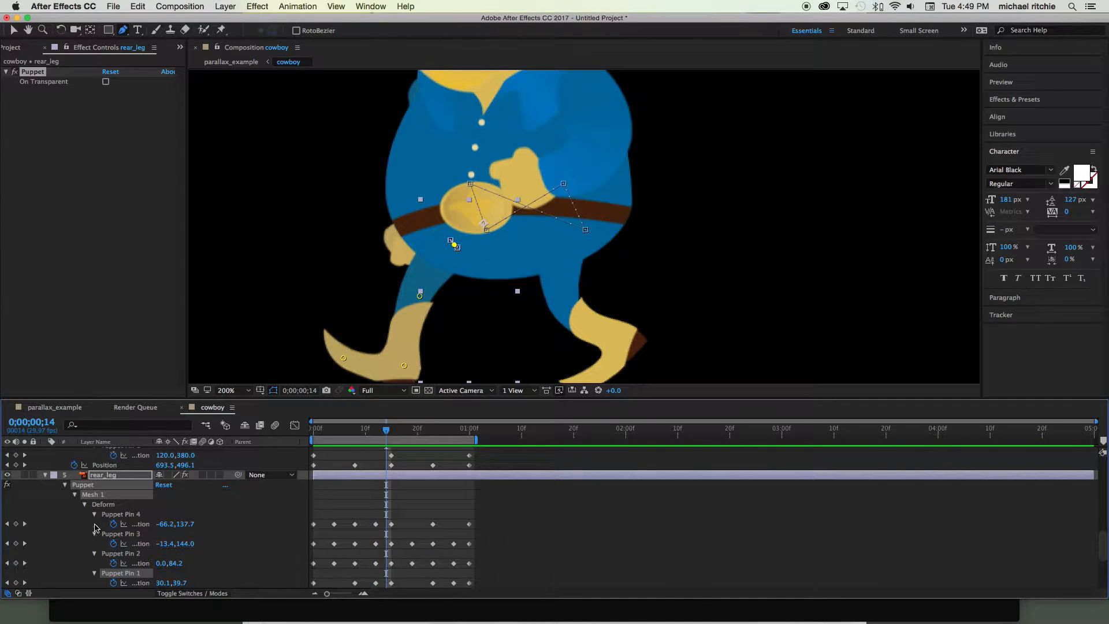
click(126, 515)
key(h)
drag(296, 334, 297, 277)
key(g)
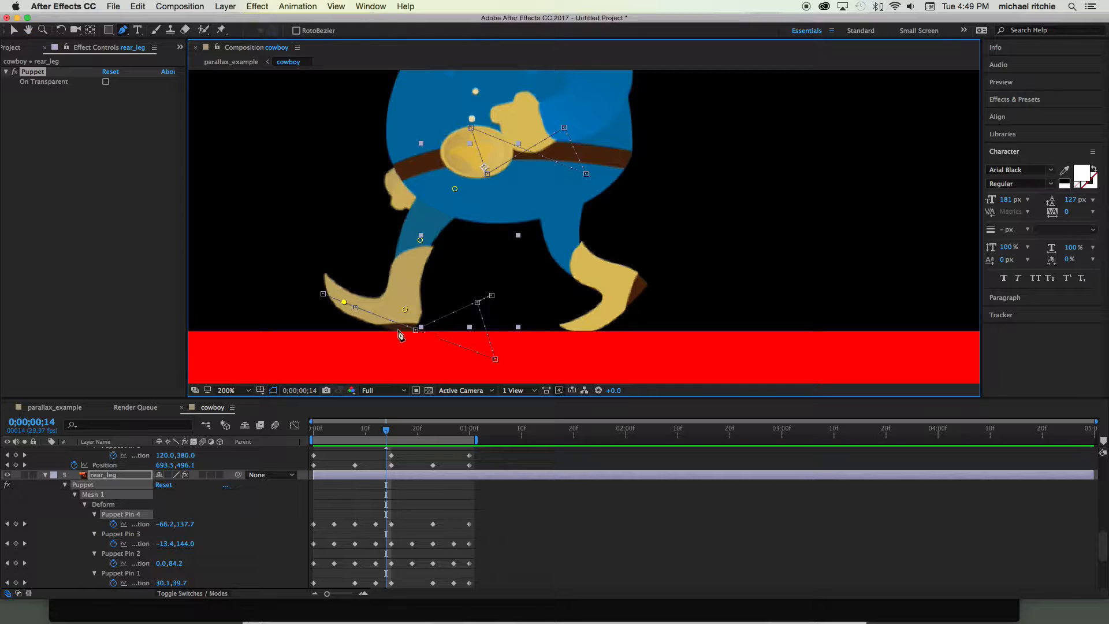
drag(385, 430, 350, 431)
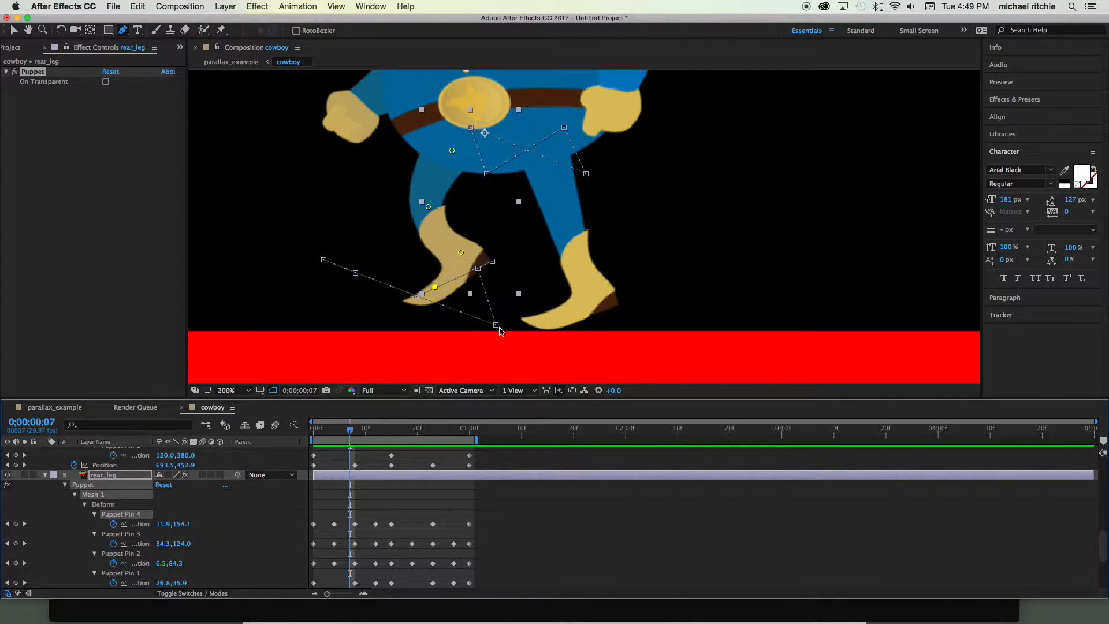
- Curve Puppet Pin 4's motion path at its lowest keyframe by pulling out short Bezier handles with the Convert Vertex tool
click(496, 325)
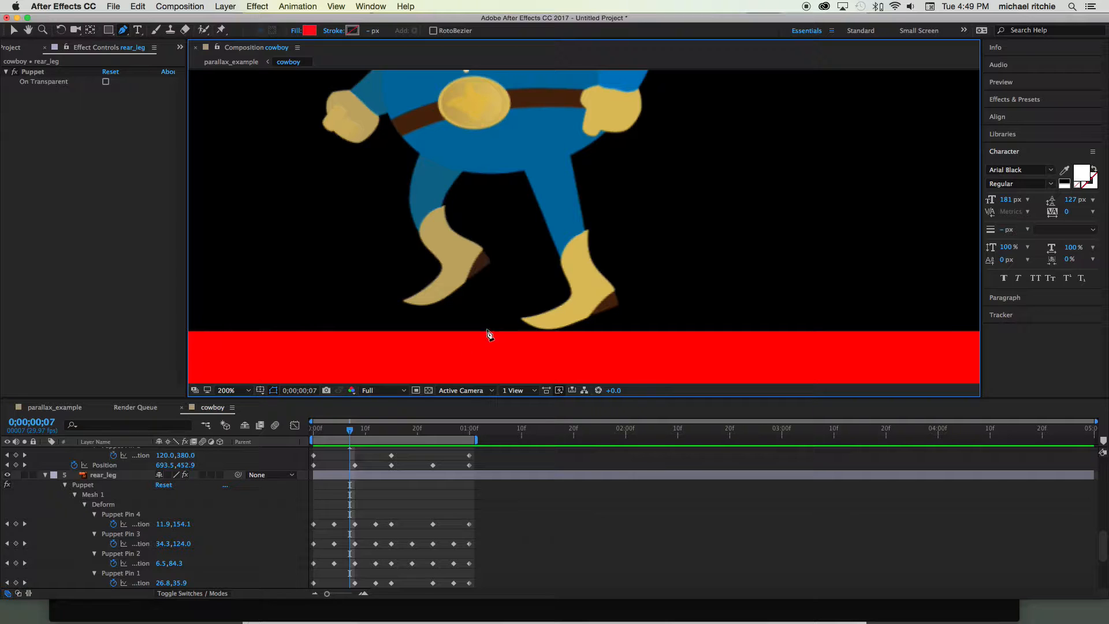
click(125, 514)
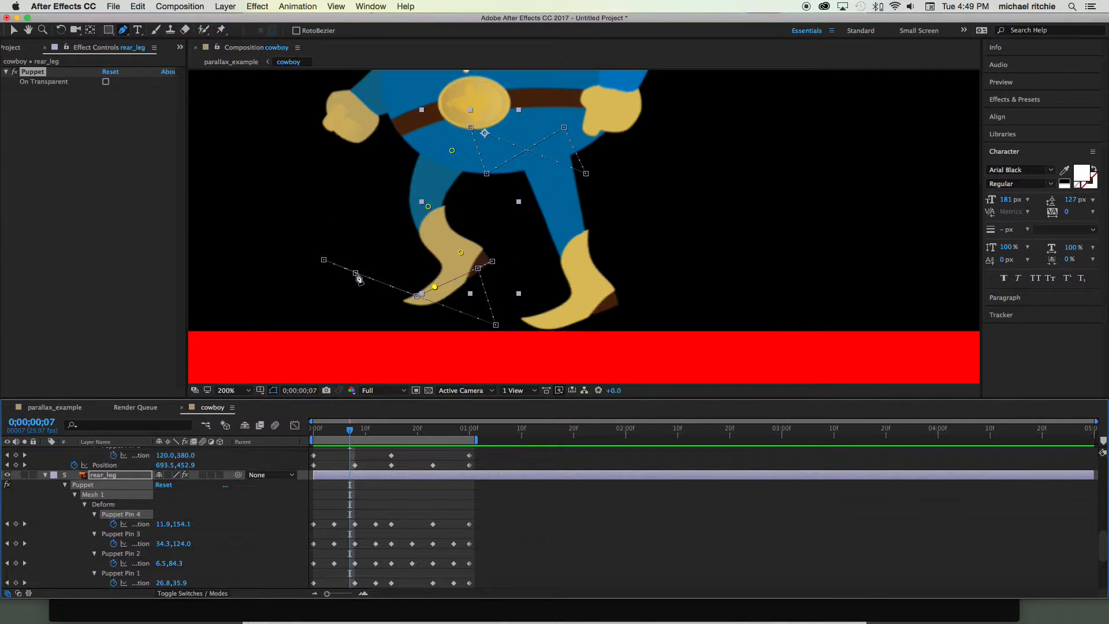
click(122, 32)
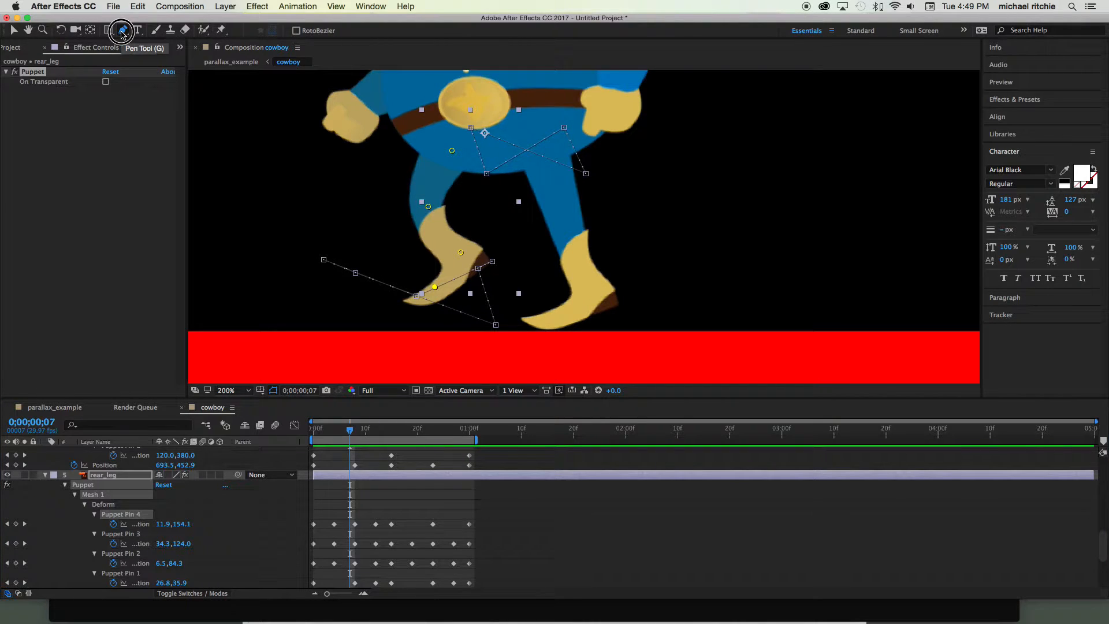
click(122, 31)
drag(121, 32, 168, 79)
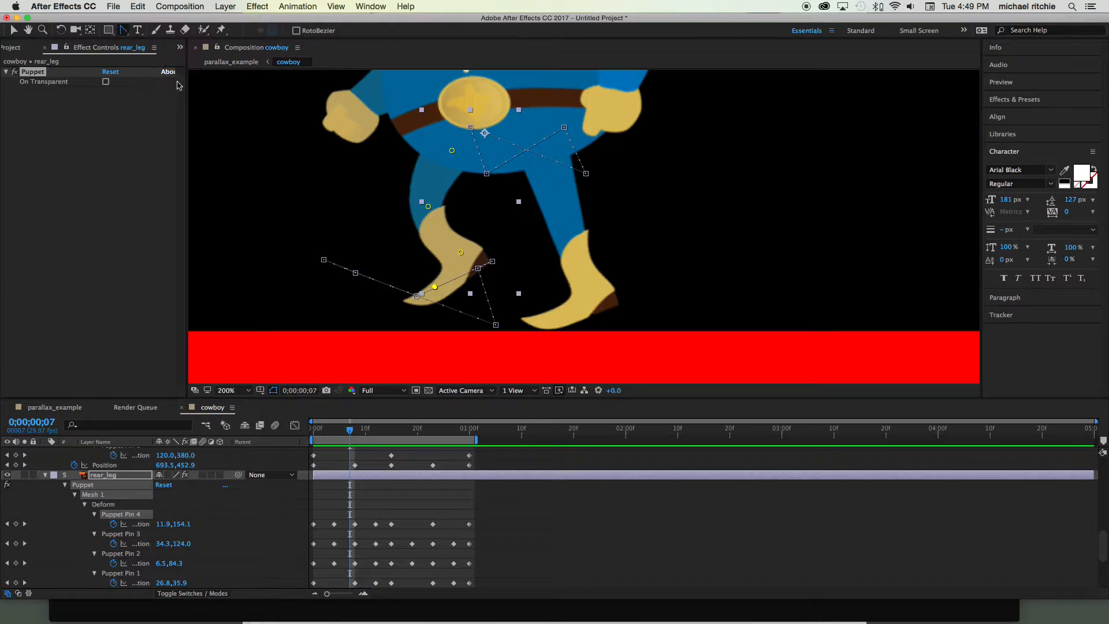
drag(497, 327, 511, 318)
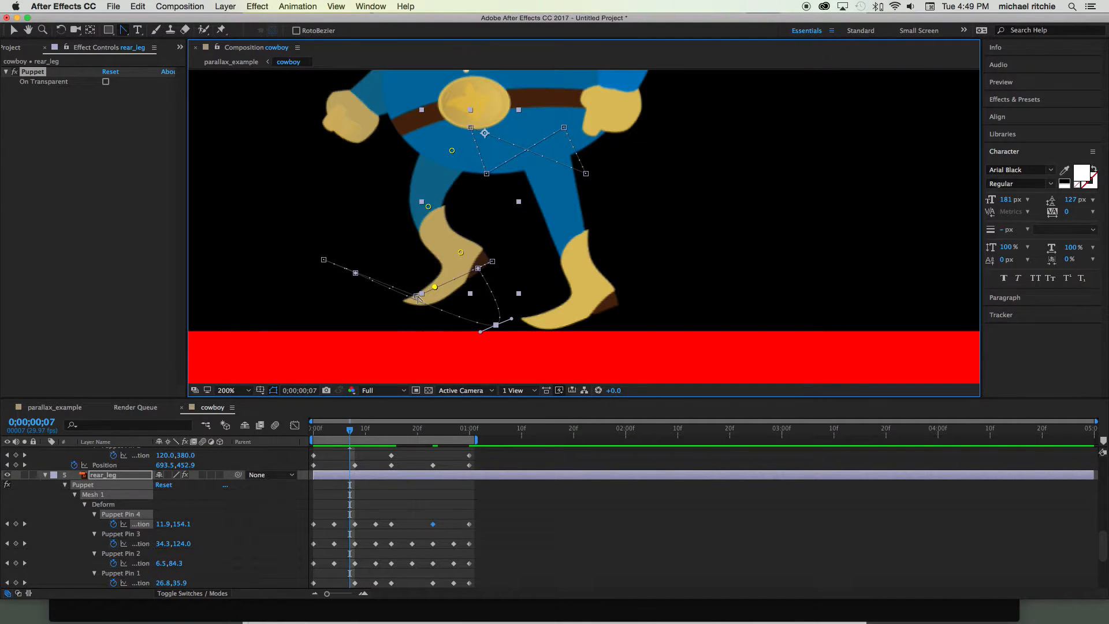
- Check the rear leg's toe movement against the red ground at frames 12 and 20 with the whole cowboy in view
drag(349, 430, 376, 430)
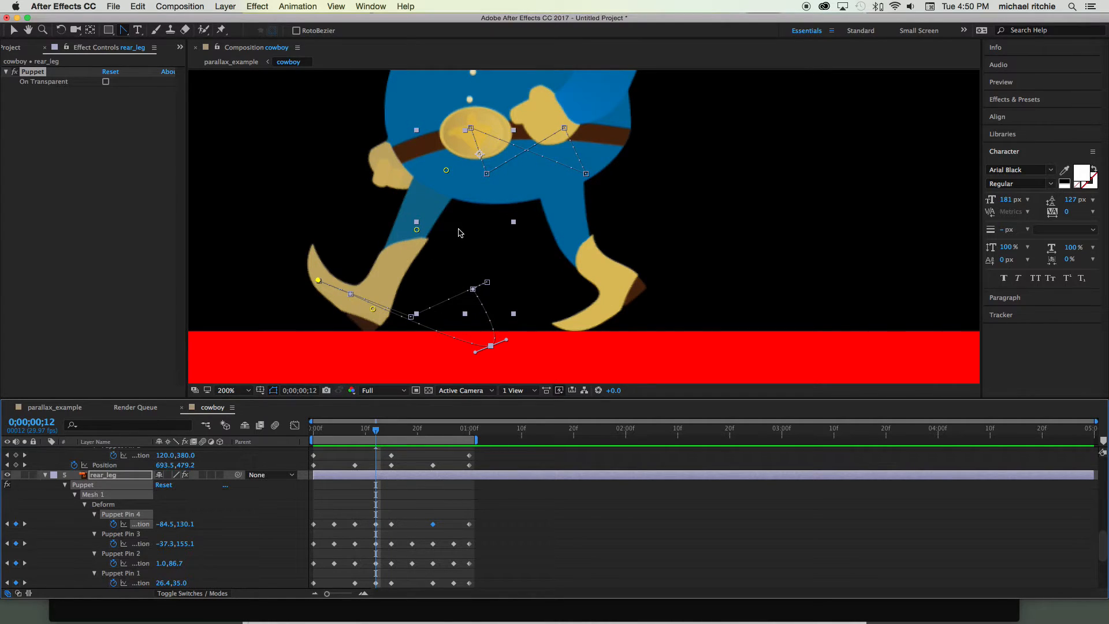
scroll(459, 232, down, 3)
drag(379, 438, 417, 428)
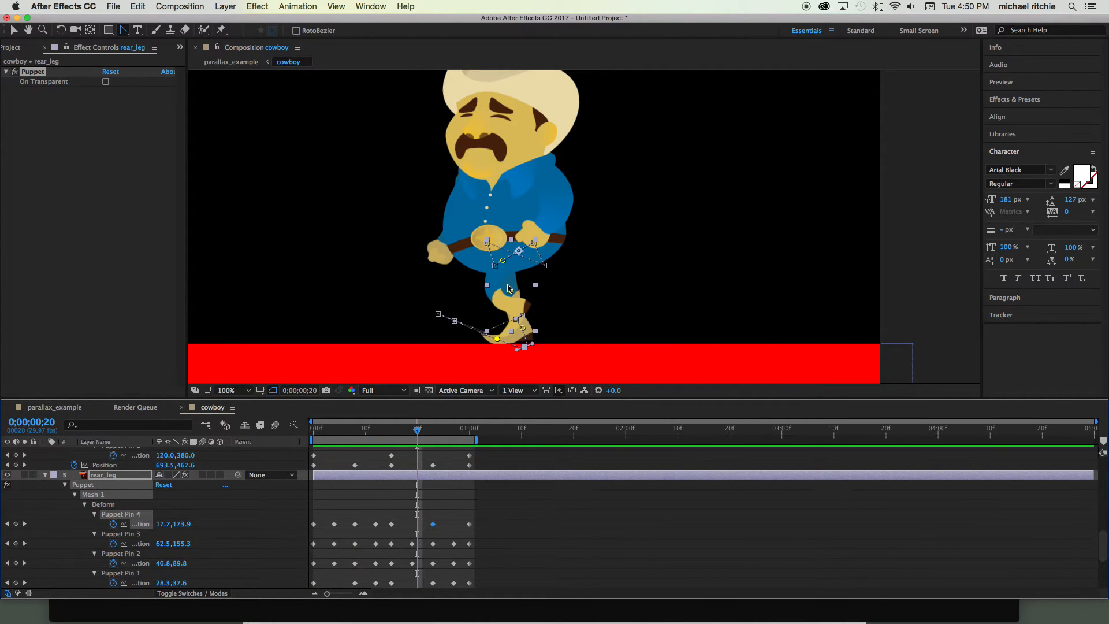